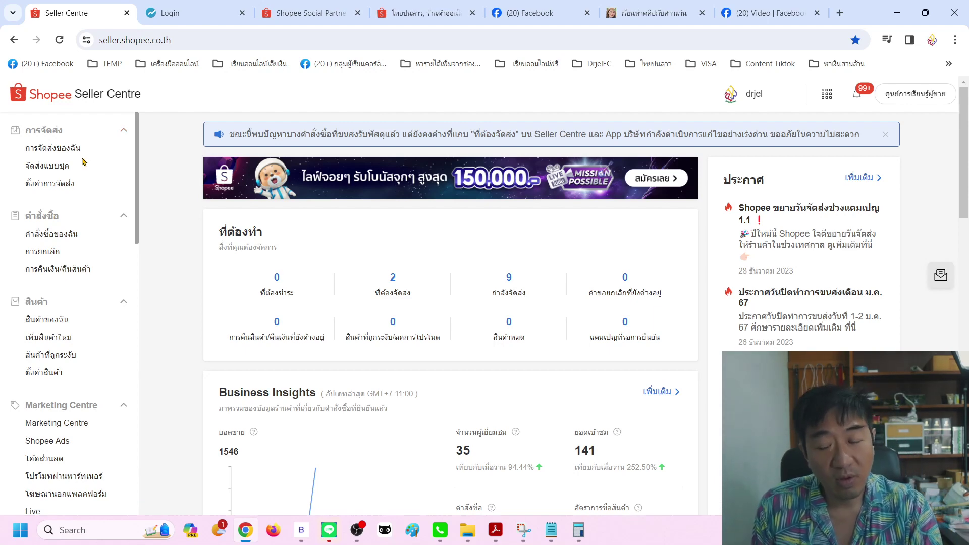
Share the seller.shopee.co.th link in the 03706200 Digital Marketing LINE group, labelled "ระบบหลังบ้าน shopee", and return to the browser.
{"action": "scroll", "coordinate": [84, 161], "scroll_direction": "up", "scroll_amount": 4}
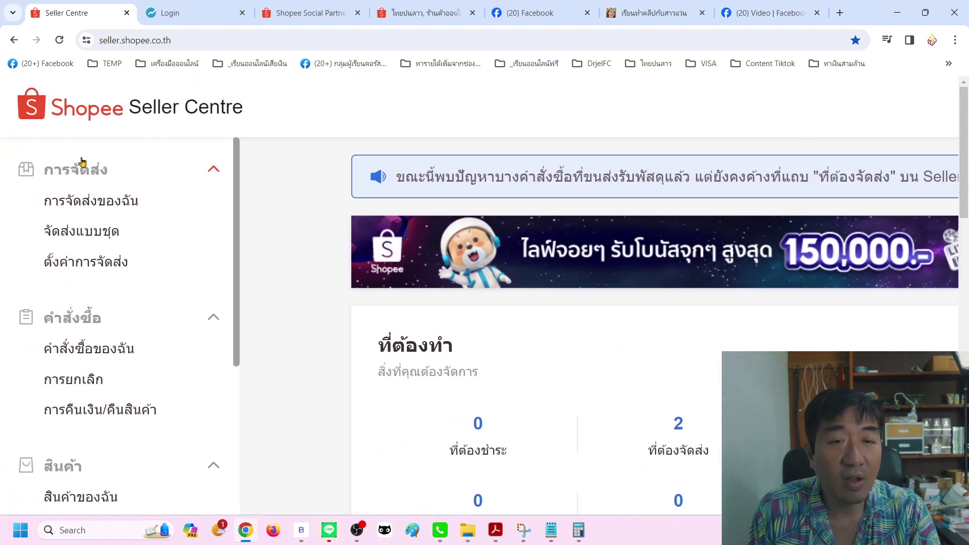
{"action": "left_click", "coordinate": [204, 46]}
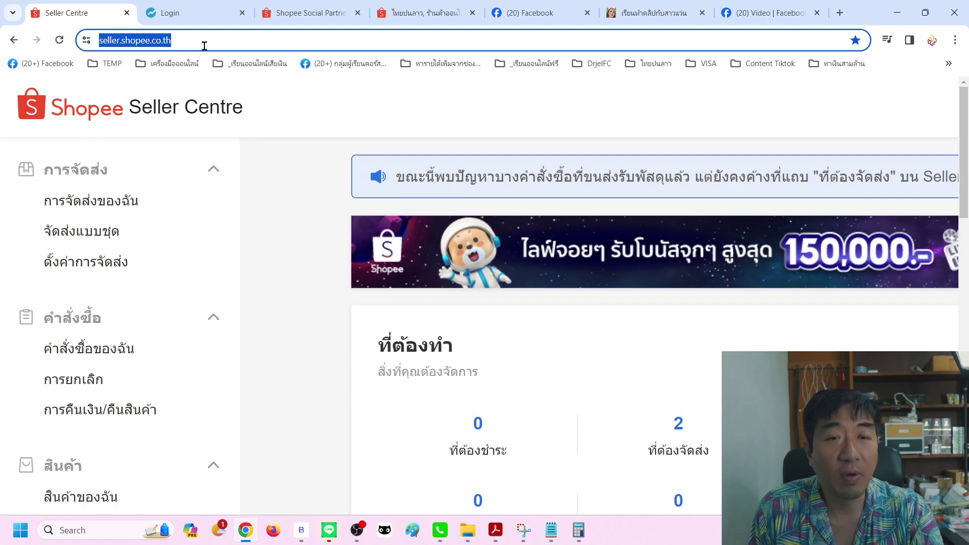
{"action": "left_click", "coordinate": [329, 530]}
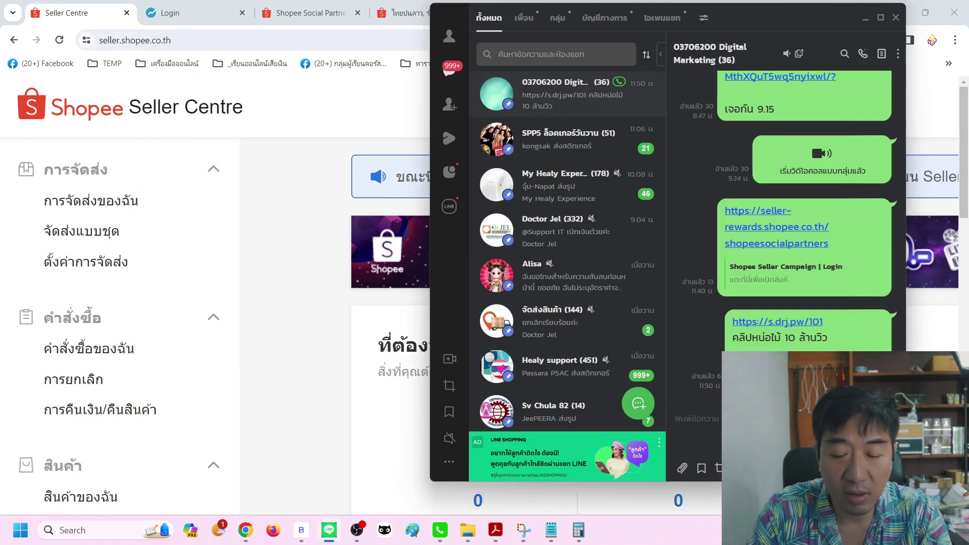
{"action": "type", "text": "ระบบหลังบ้"}
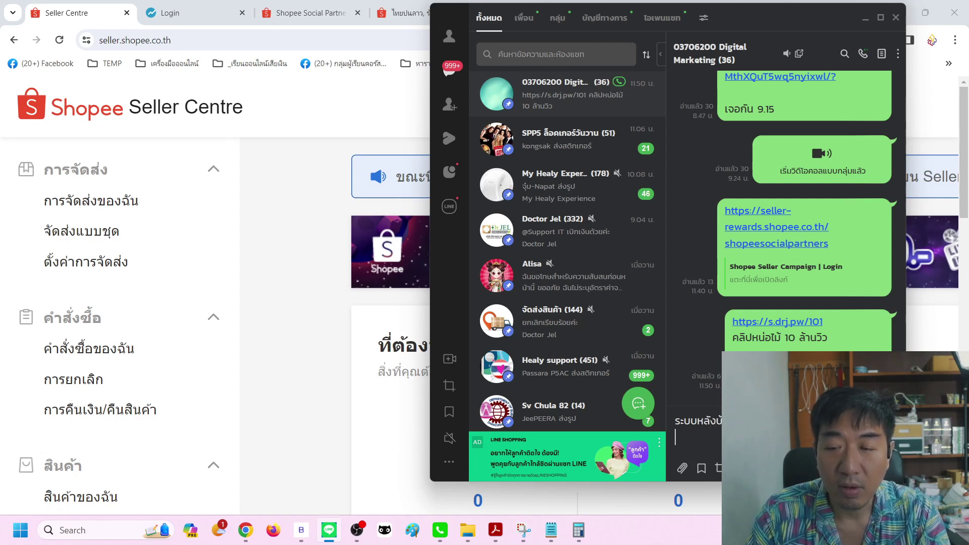
{"action": "key", "text": "Return"}
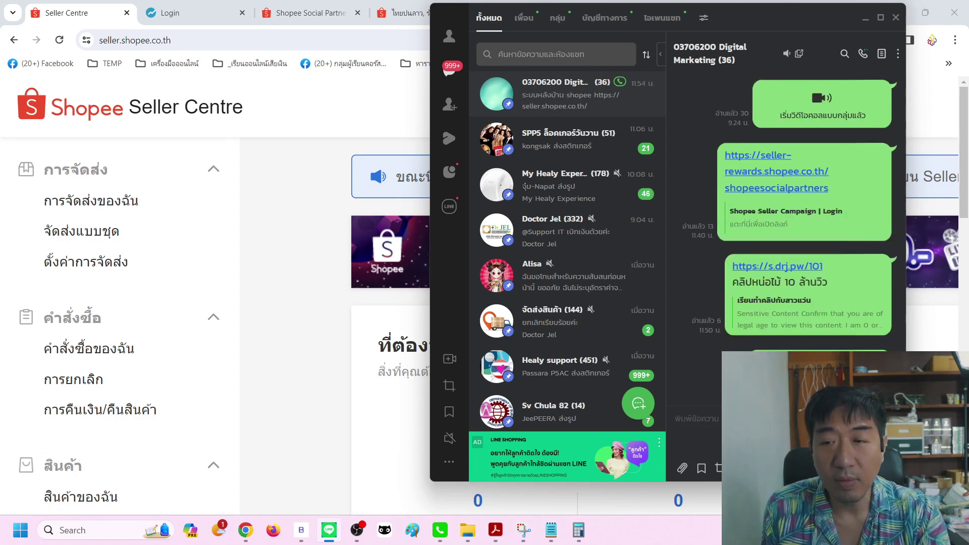
{"action": "left_click", "coordinate": [282, 256]}
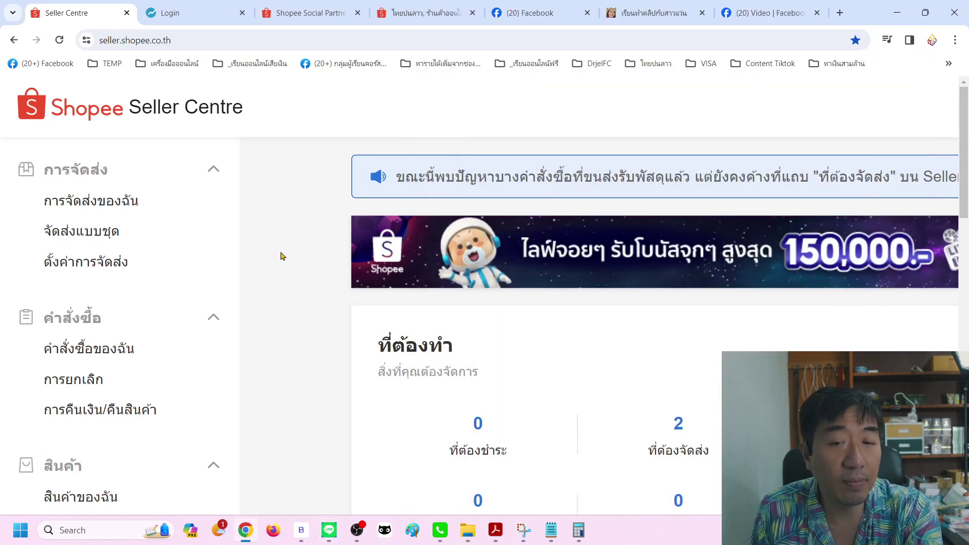
Review the Standard Delivery details and COD option in the shipping settings, and collapse the details again.
{"action": "left_click", "coordinate": [117, 268]}
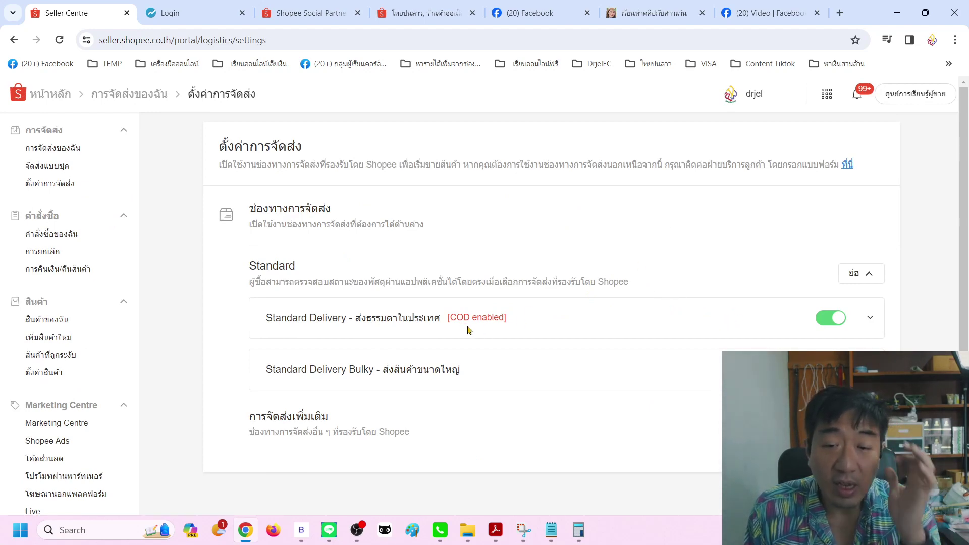
{"action": "left_click", "coordinate": [871, 318]}
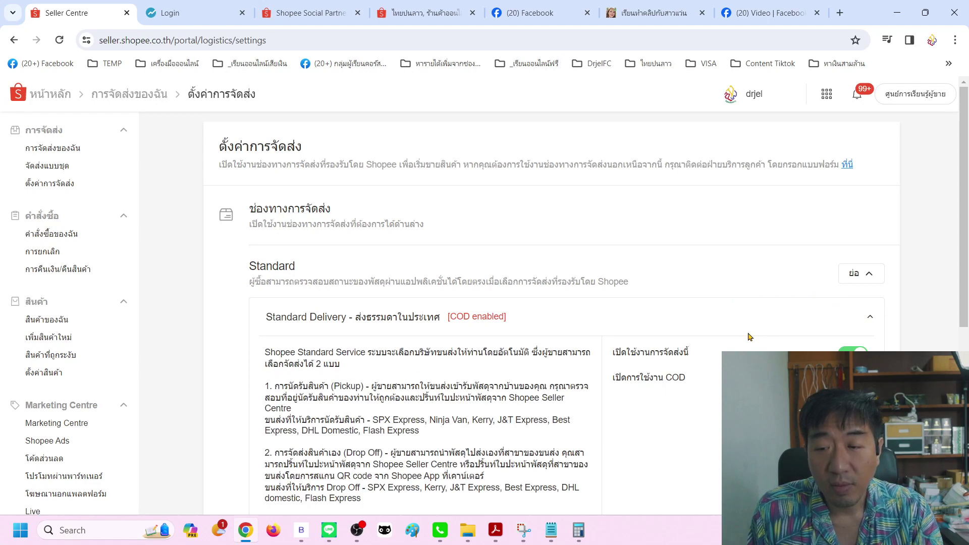
{"action": "scroll", "coordinate": [747, 339], "scroll_direction": "down", "scroll_amount": 5}
{"action": "scroll", "coordinate": [748, 344], "scroll_direction": "up", "scroll_amount": 3}
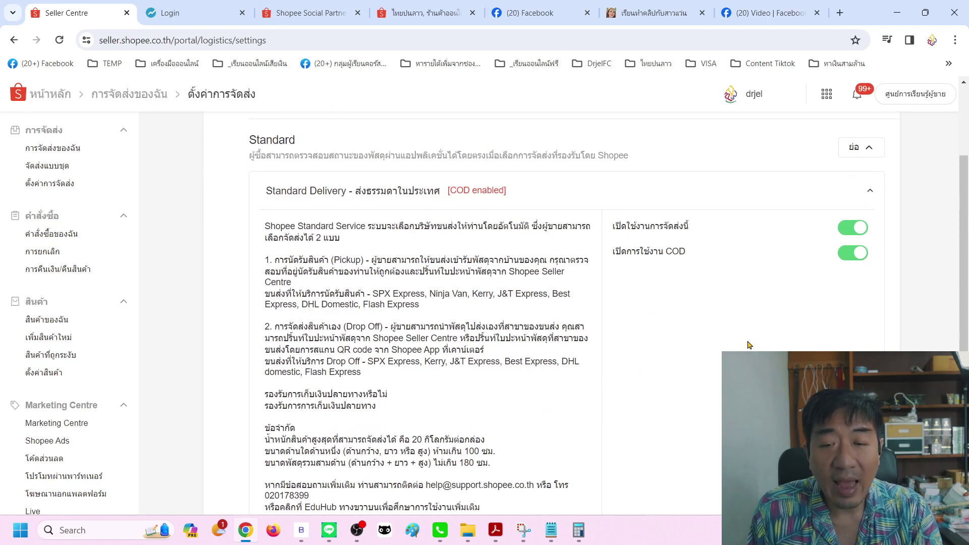
{"action": "left_click", "coordinate": [870, 191]}
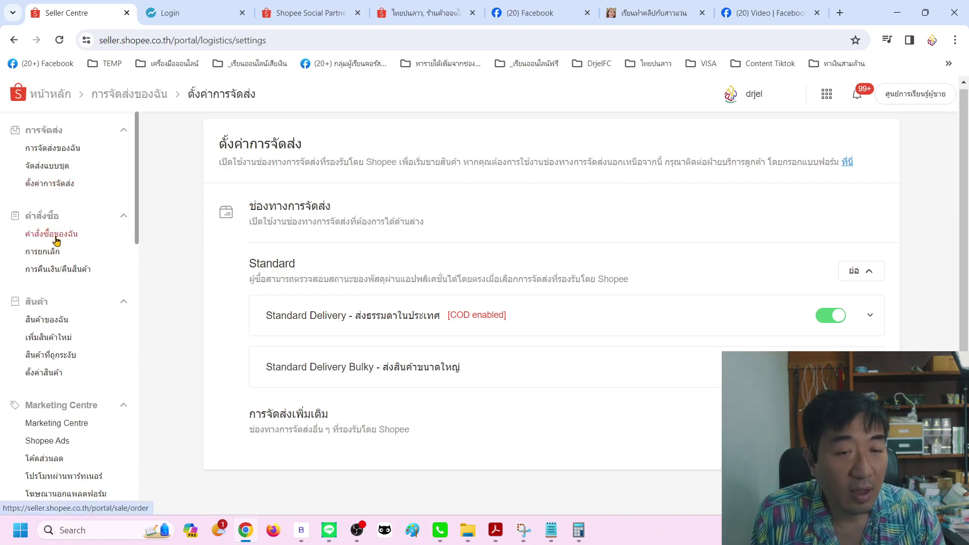
Enable credit card installments together with Special SPayLater in the shop's payment settings.
{"action": "scroll", "coordinate": [59, 300], "scroll_direction": "down", "scroll_amount": 3}
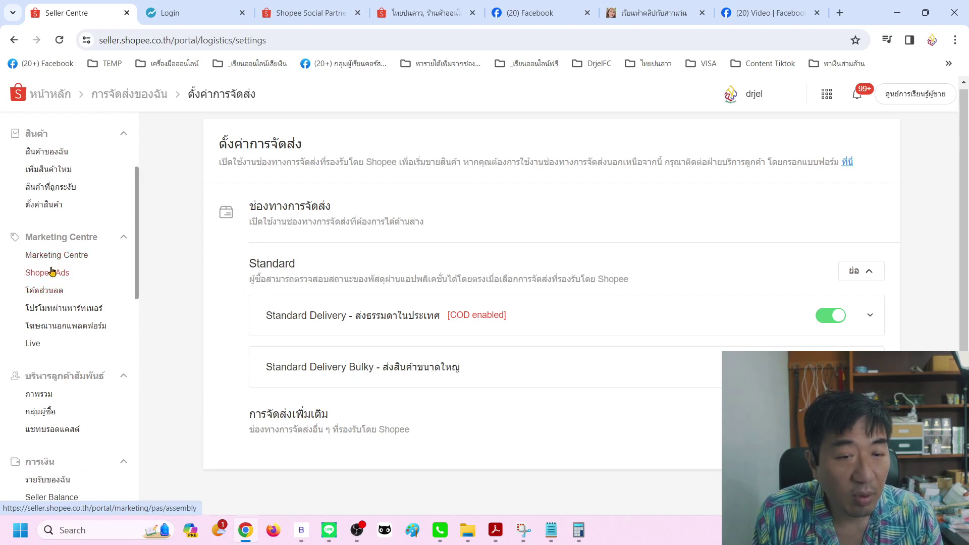
{"action": "scroll", "coordinate": [61, 297], "scroll_direction": "down", "scroll_amount": 3}
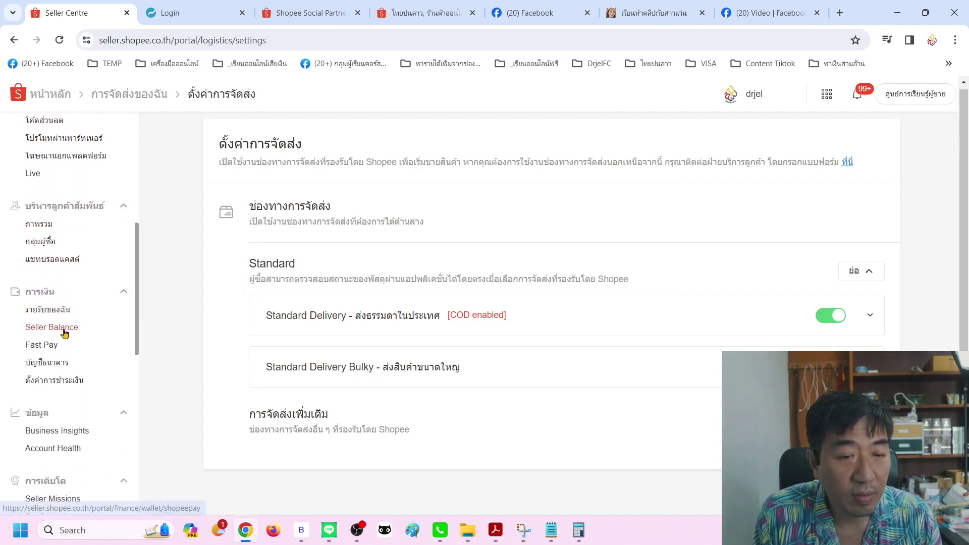
{"action": "scroll", "coordinate": [64, 333], "scroll_direction": "down", "scroll_amount": 3}
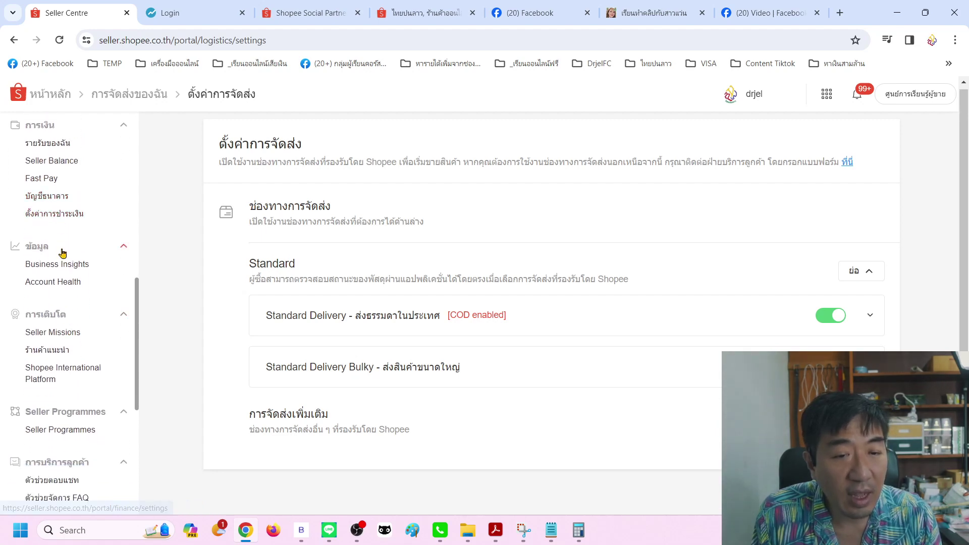
{"action": "left_click", "coordinate": [64, 225]}
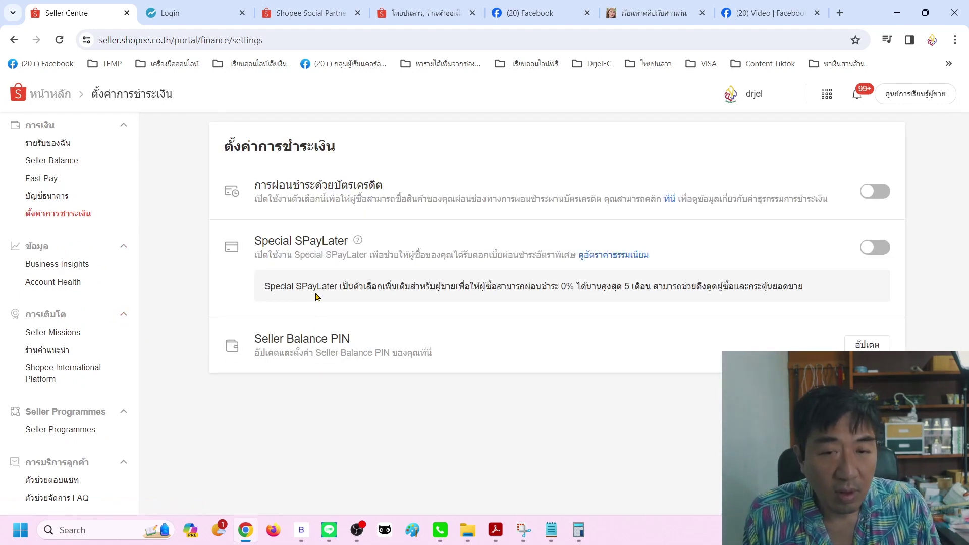
{"action": "left_click", "coordinate": [869, 192]}
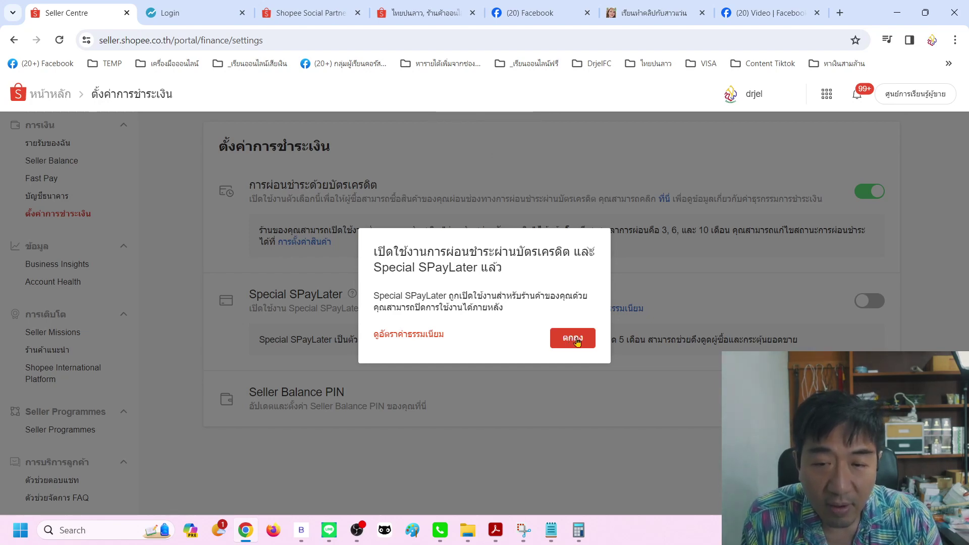
{"action": "left_click", "coordinate": [575, 339]}
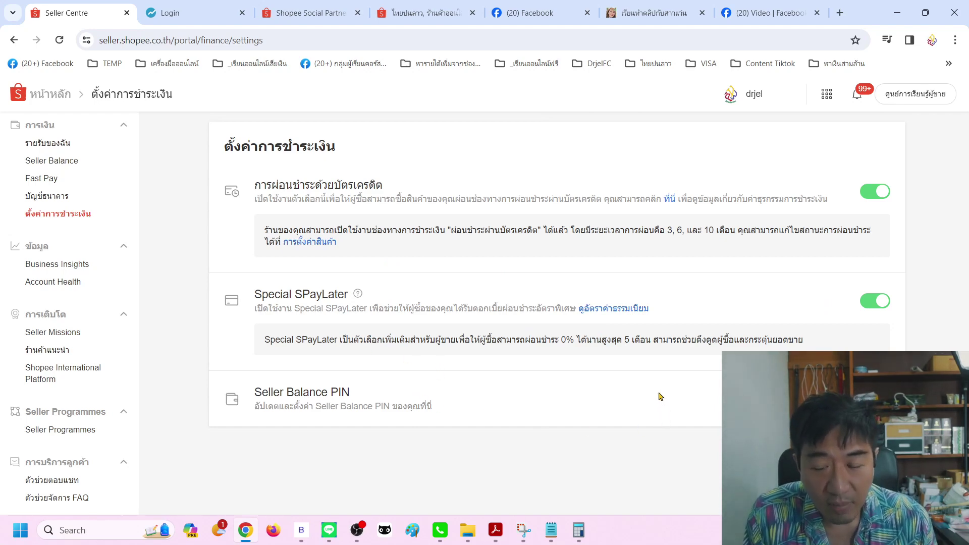
Open the shop's bank accounts, passing the security check with the saved account password.
{"action": "left_click", "coordinate": [55, 202]}
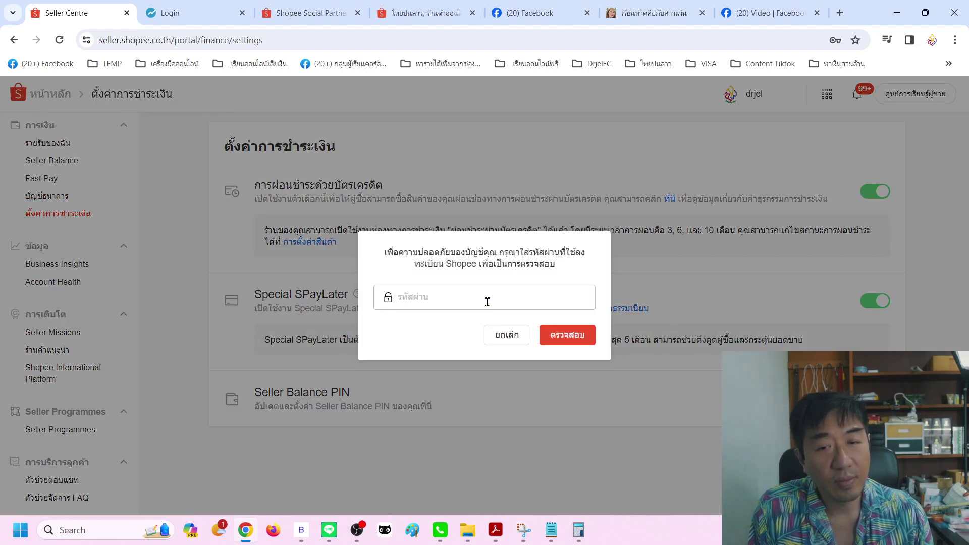
{"action": "left_click", "coordinate": [584, 290]}
{"action": "left_click", "coordinate": [631, 306]}
{"action": "left_click", "coordinate": [574, 336]}
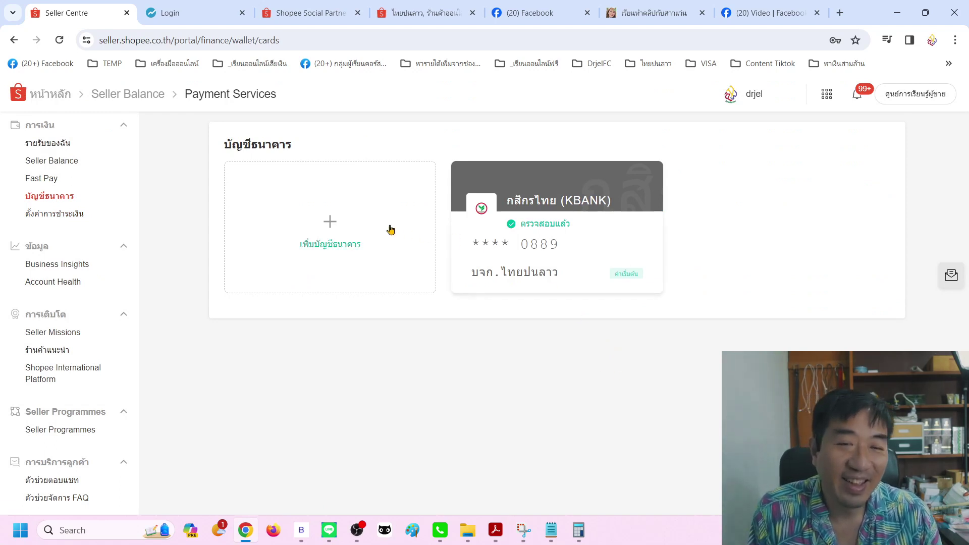
Examine the account name, bank and account number fields for adding a bank account, and leave without adding one.
{"action": "left_click", "coordinate": [325, 227]}
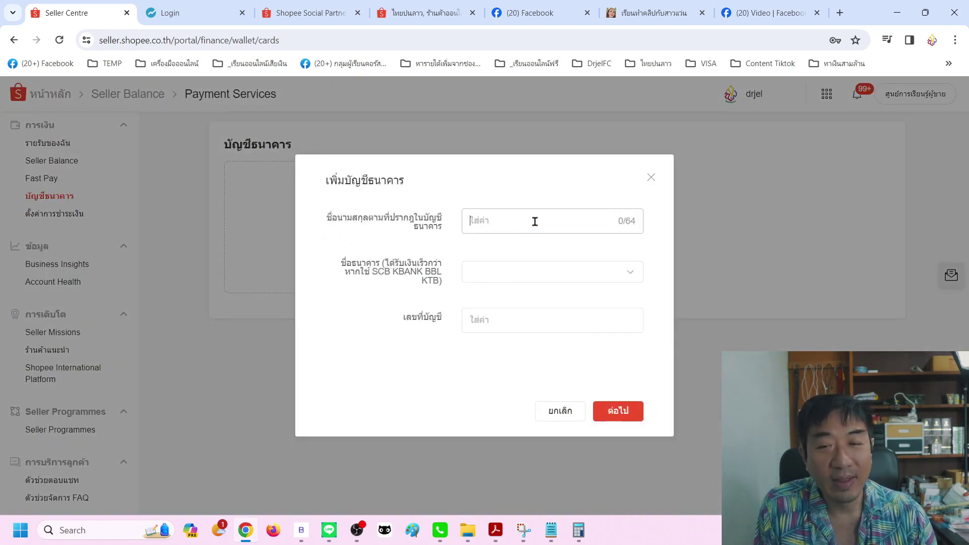
{"action": "left_click", "coordinate": [573, 221]}
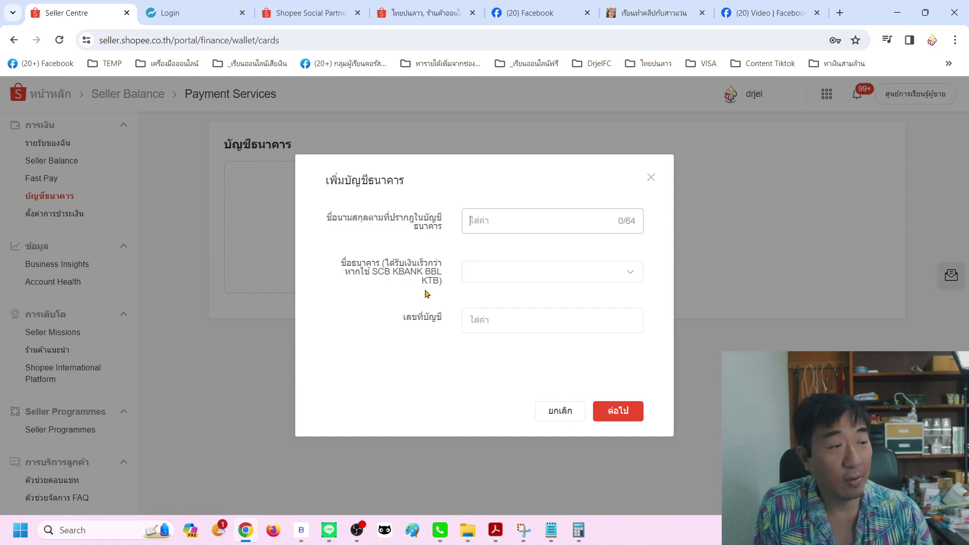
{"action": "left_click", "coordinate": [507, 322]}
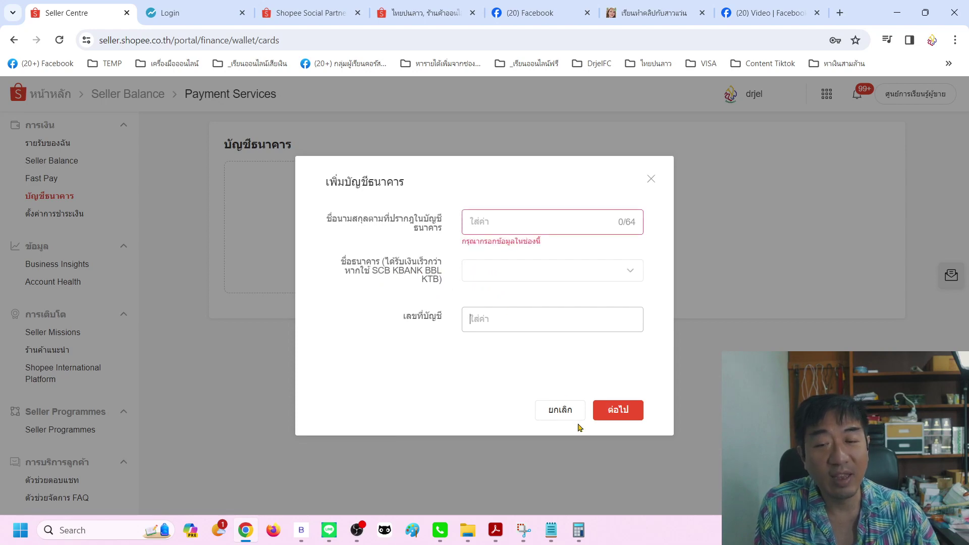
{"action": "left_click", "coordinate": [563, 412]}
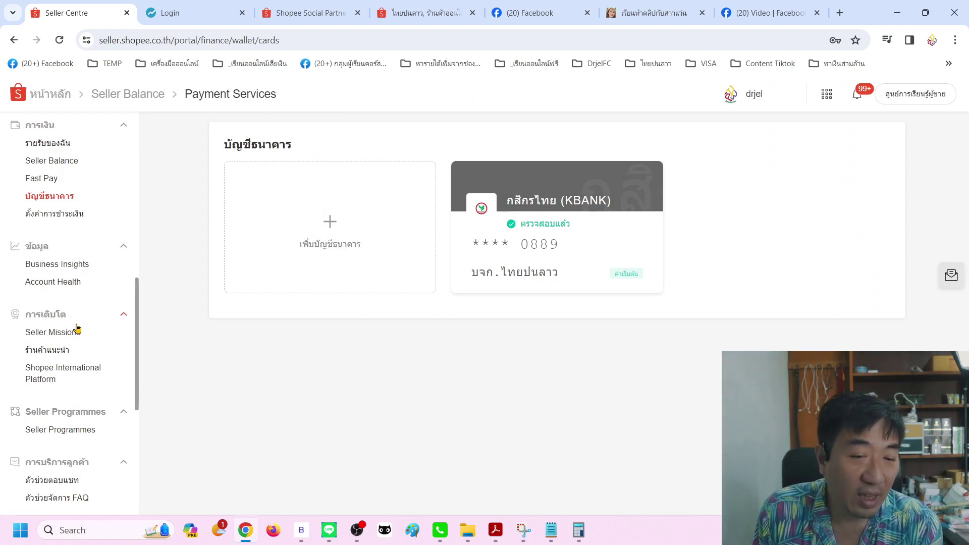
Open the shop details using the saved account password, and check the Shopee contact channel and general information.
{"action": "scroll", "coordinate": [77, 330], "scroll_direction": "down", "scroll_amount": 4}
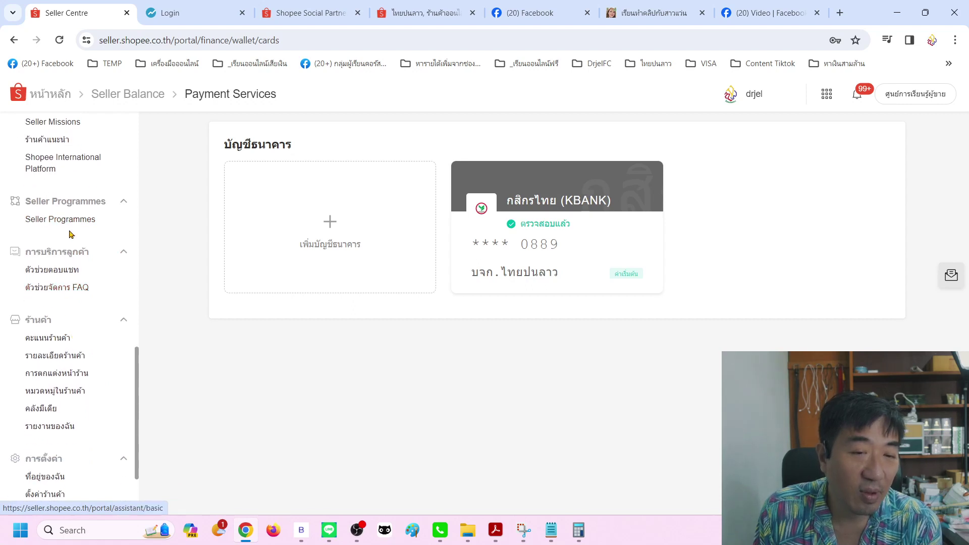
{"action": "scroll", "coordinate": [59, 337], "scroll_direction": "down", "scroll_amount": 2}
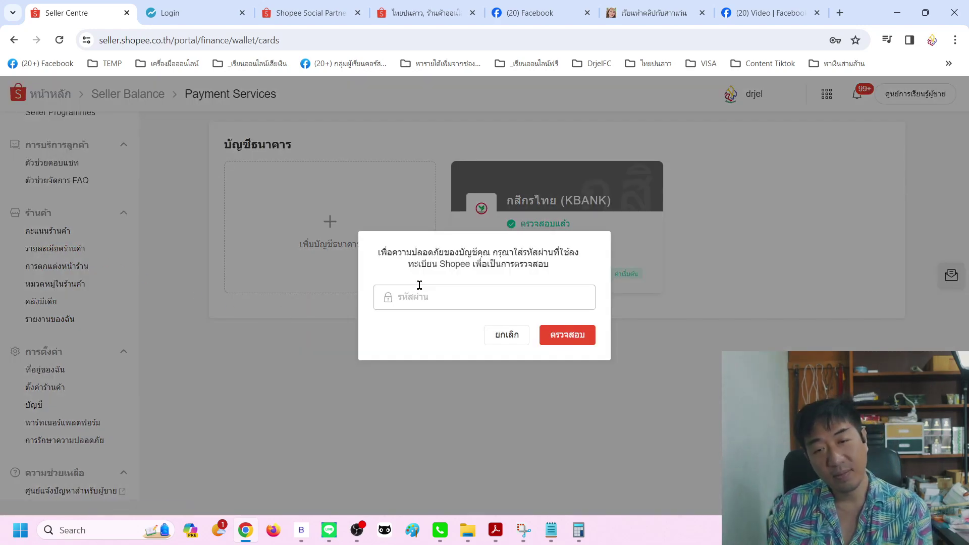
{"action": "left_click", "coordinate": [419, 288]}
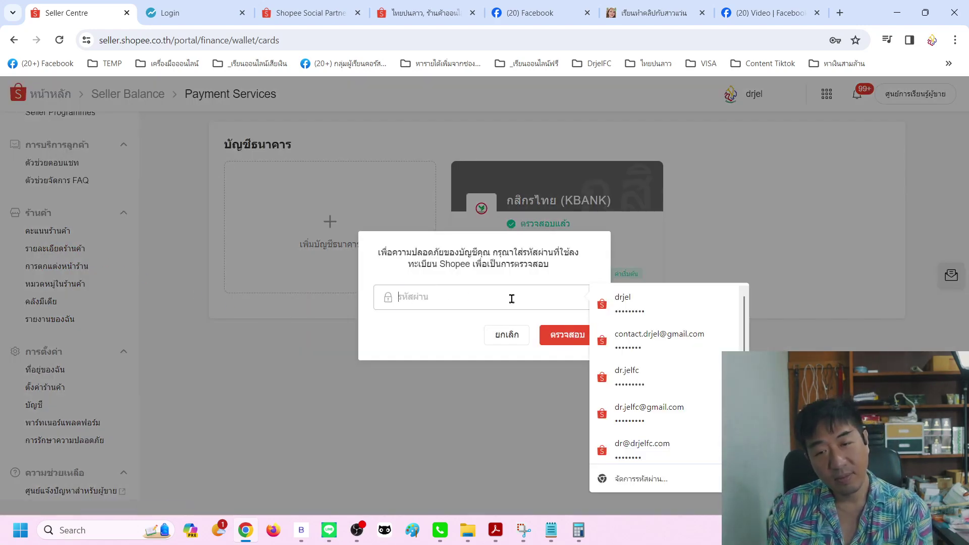
{"action": "left_click", "coordinate": [628, 302]}
{"action": "left_click", "coordinate": [567, 335]}
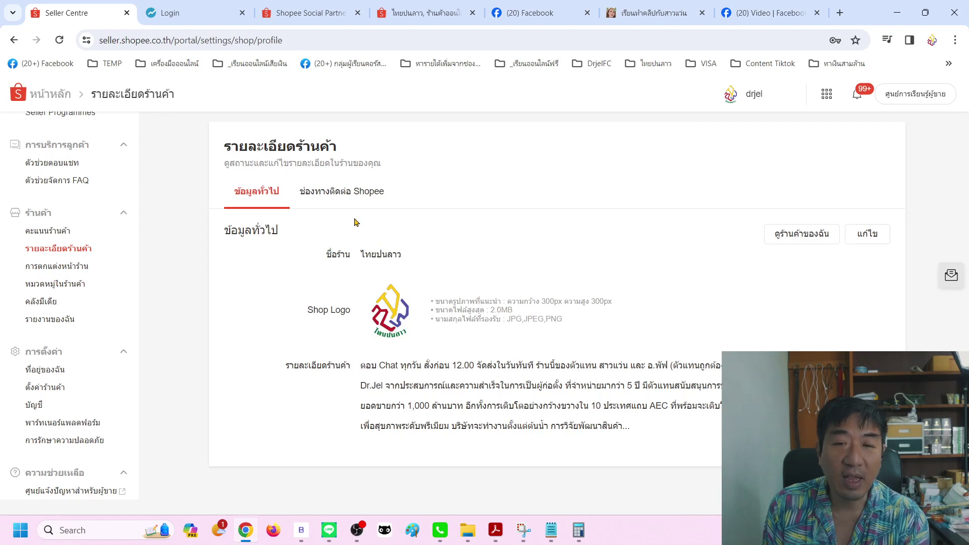
{"action": "left_click", "coordinate": [337, 196]}
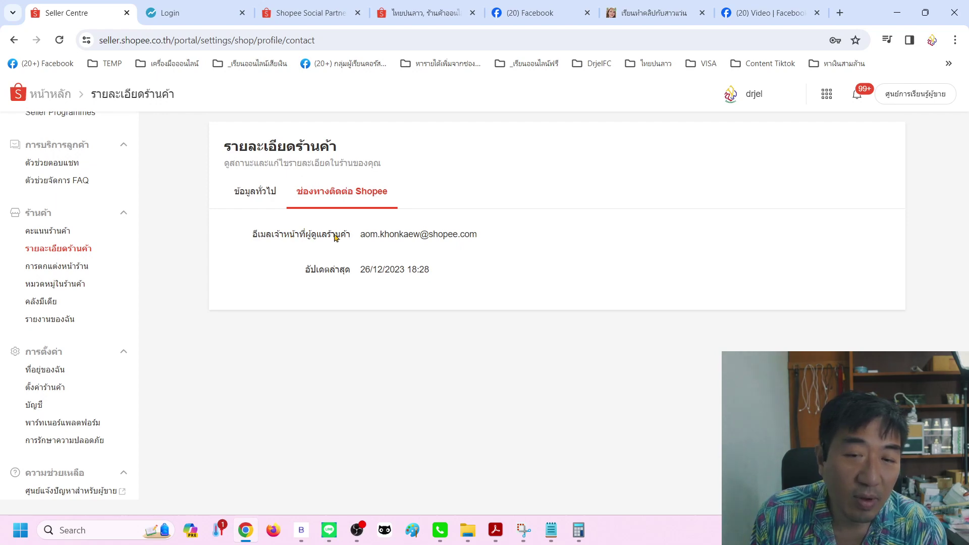
{"action": "left_click", "coordinate": [249, 197]}
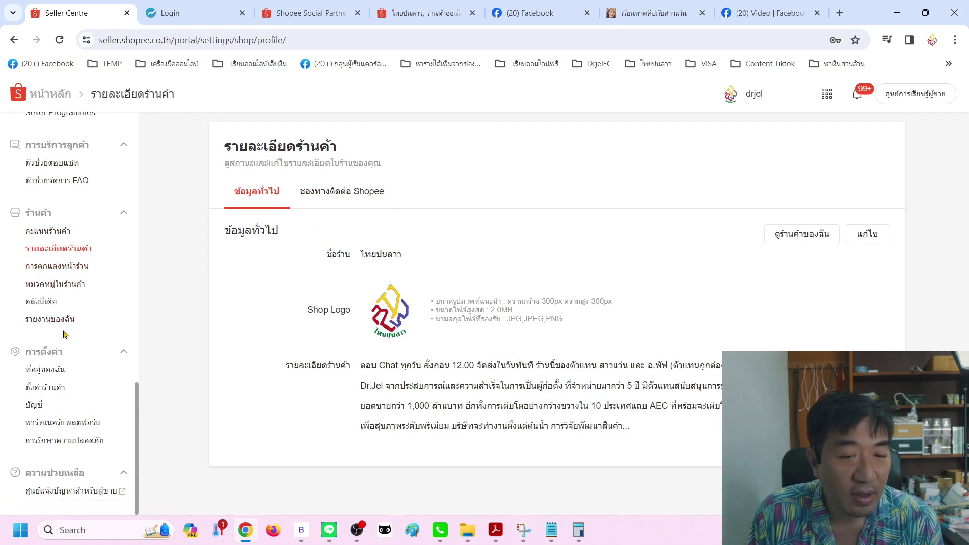
Review the shop's address, its basic, privacy, chat and notification settings, and the account page.
{"action": "left_click", "coordinate": [52, 372]}
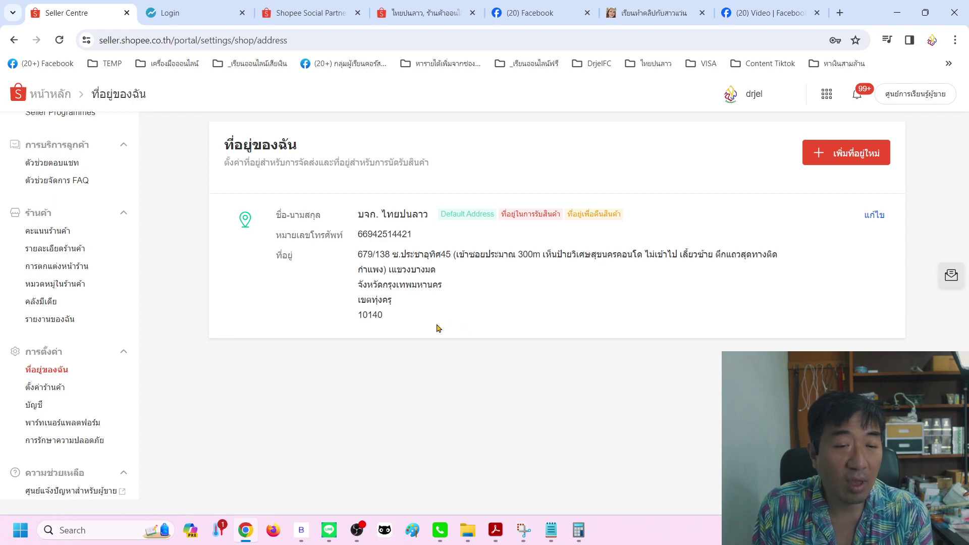
{"action": "left_click", "coordinate": [57, 389]}
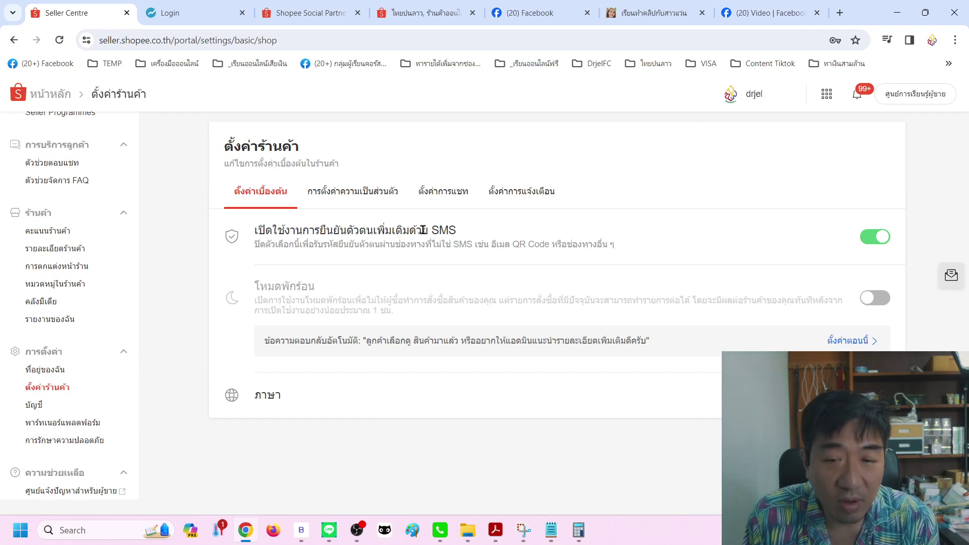
{"action": "left_click", "coordinate": [362, 191]}
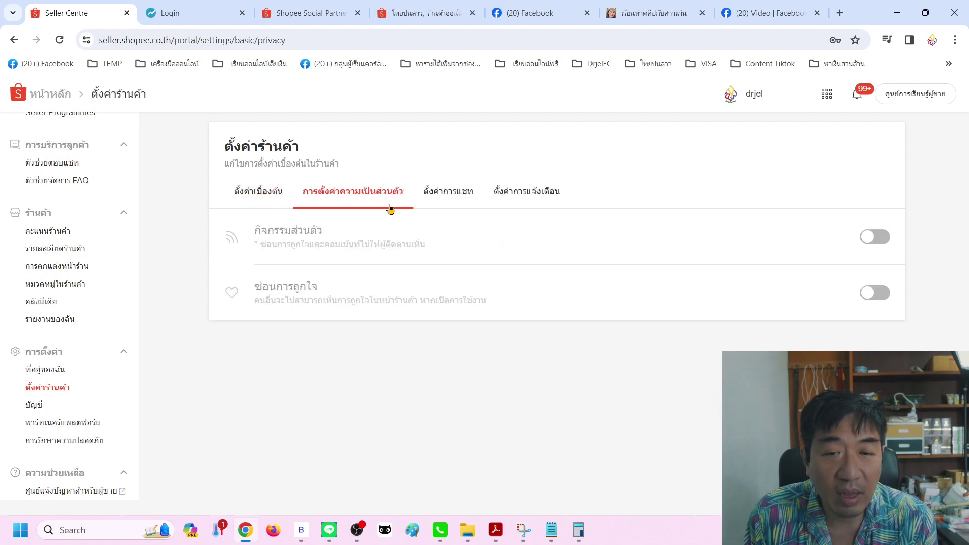
{"action": "left_click", "coordinate": [445, 191]}
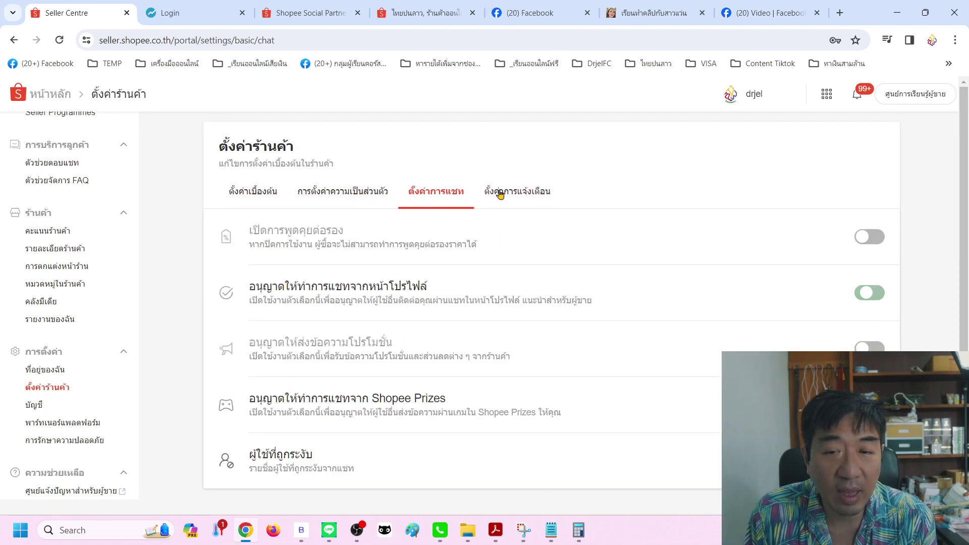
{"action": "left_click", "coordinate": [527, 195]}
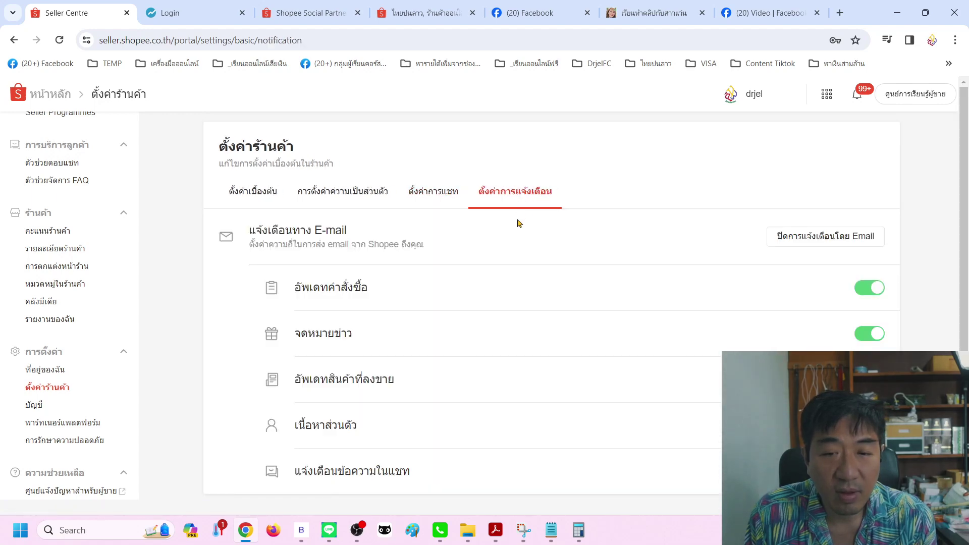
{"action": "scroll", "coordinate": [509, 272], "scroll_direction": "down", "scroll_amount": 1}
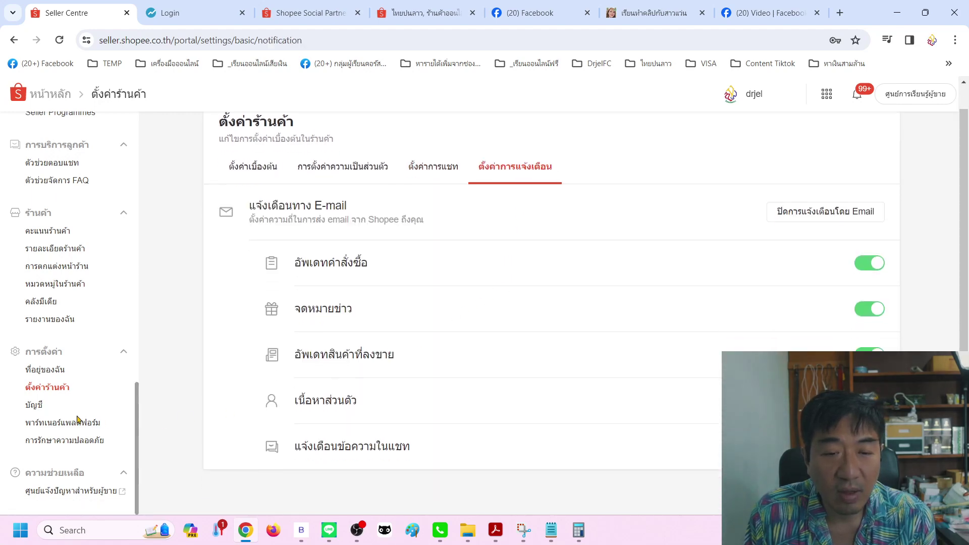
{"action": "left_click", "coordinate": [43, 404]}
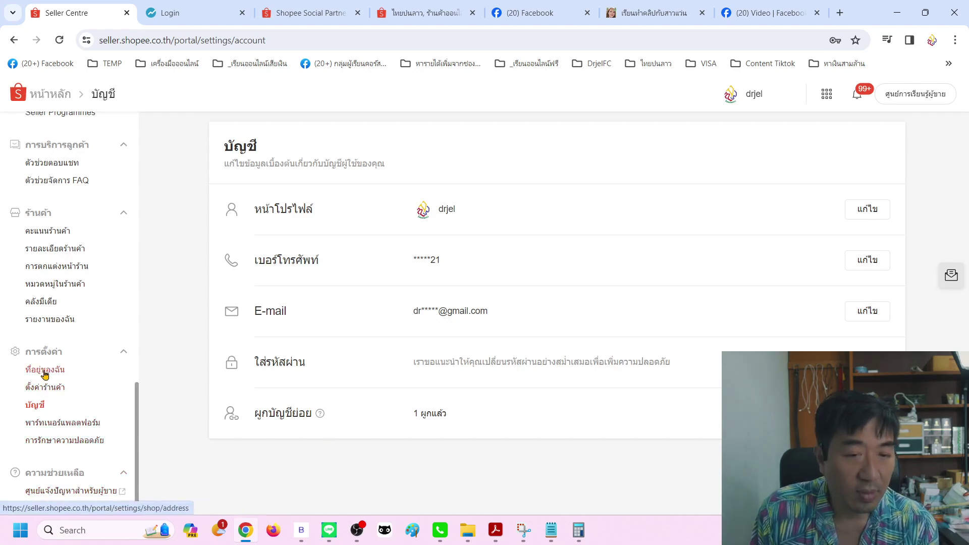
Open the shop's shipping settings page (ตั้งค่าการจัดส่ง).
{"action": "scroll", "coordinate": [89, 364], "scroll_direction": "up", "scroll_amount": 12}
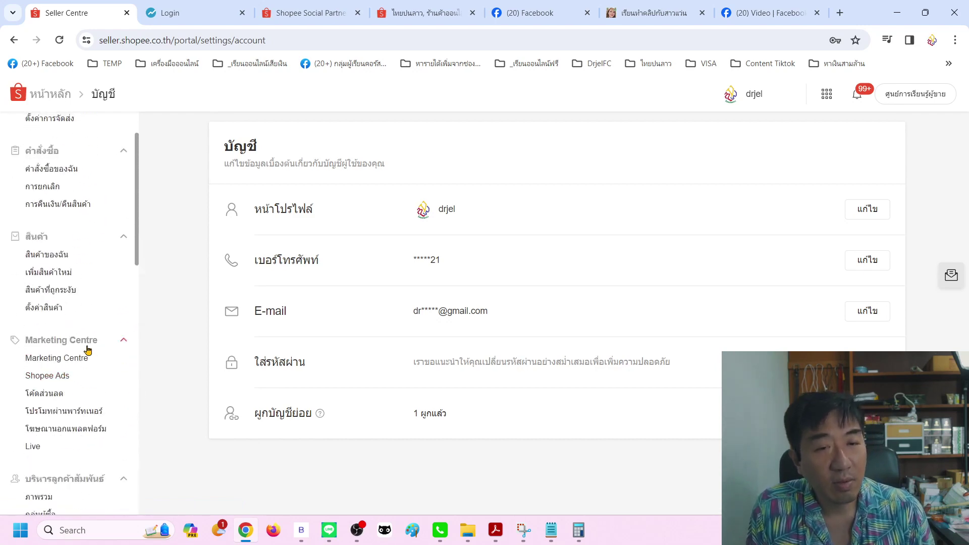
{"action": "scroll", "coordinate": [88, 347], "scroll_direction": "up", "scroll_amount": 3}
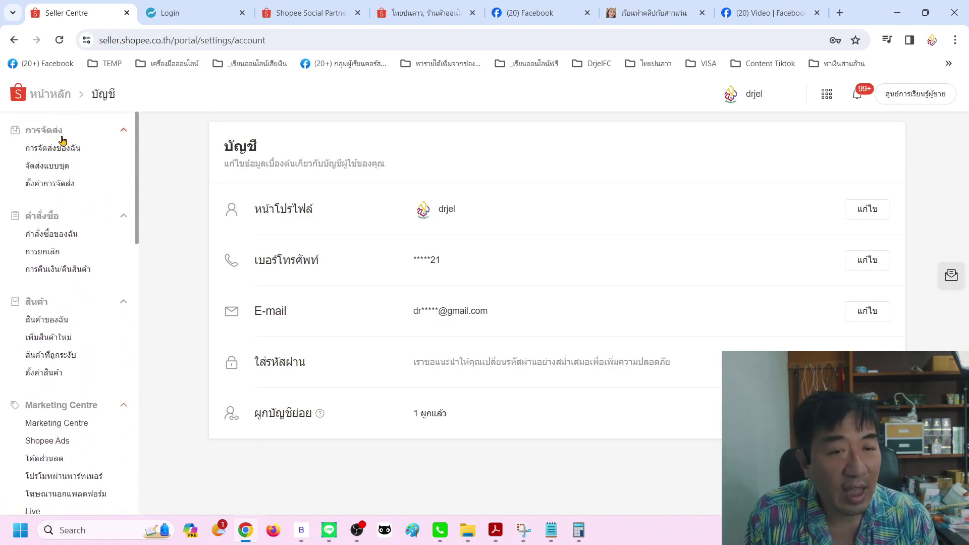
{"action": "left_click", "coordinate": [52, 183]}
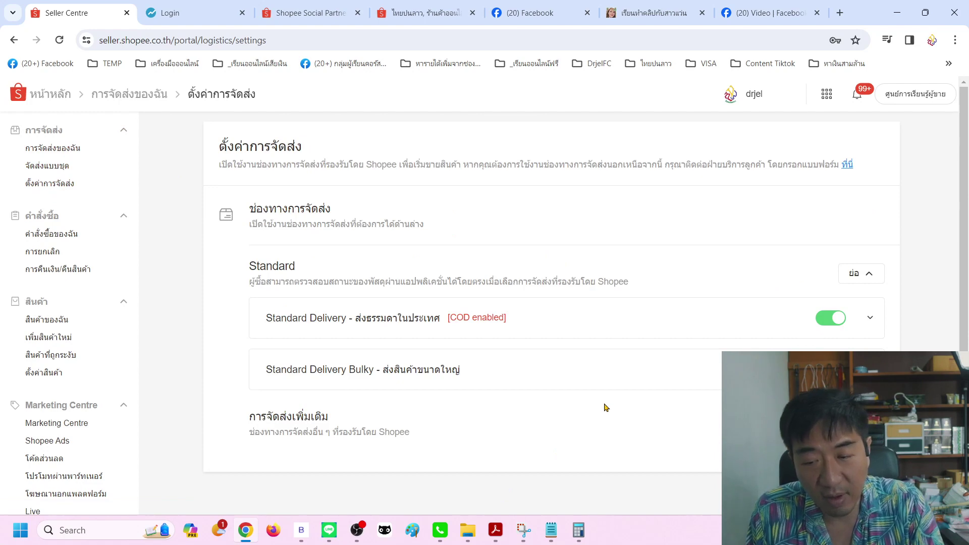
{"action": "key", "text": "super"}
{"action": "left_click", "coordinate": [562, 536]}
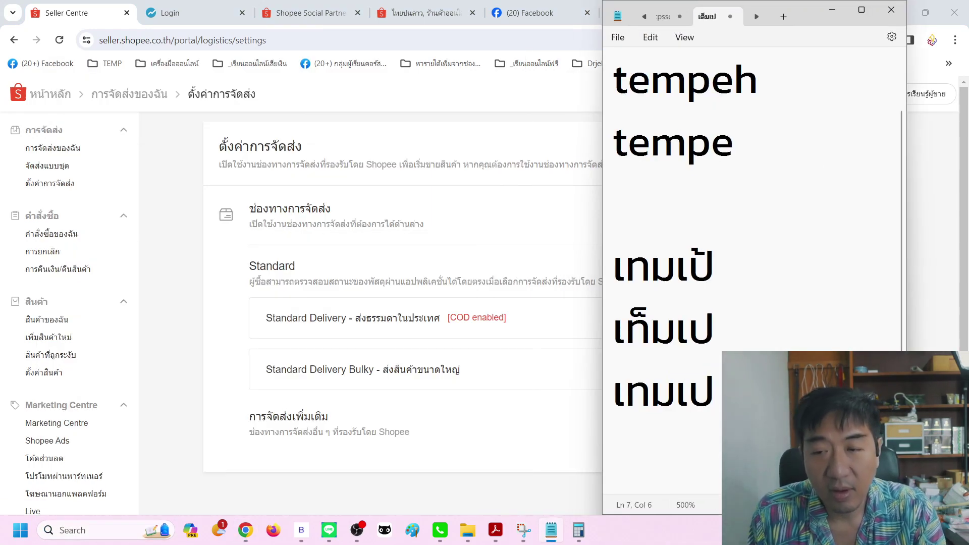
{"action": "key", "text": "ctrl+a"}
{"action": "type", "text": "เต็มเป"}
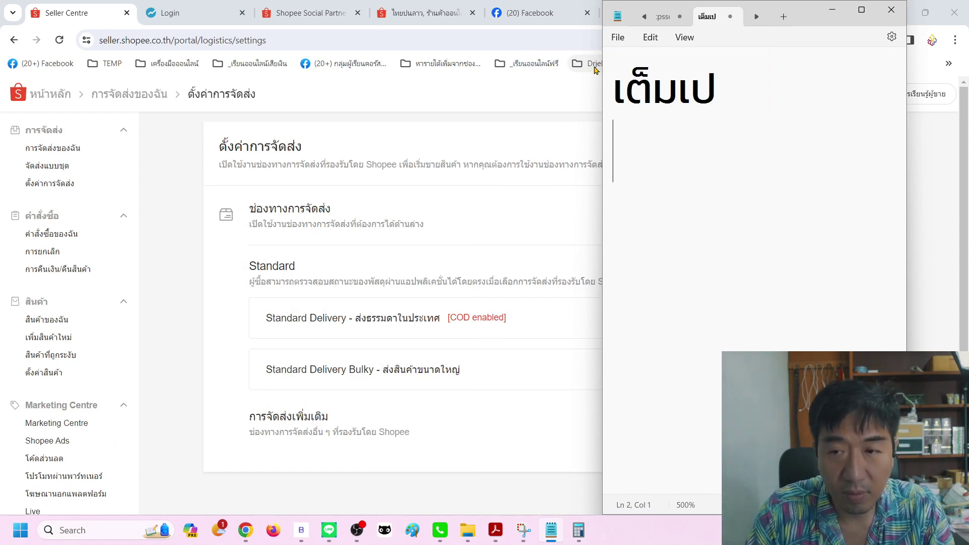
{"action": "scroll", "coordinate": [708, 141], "scroll_direction": "down", "scroll_amount": 3}
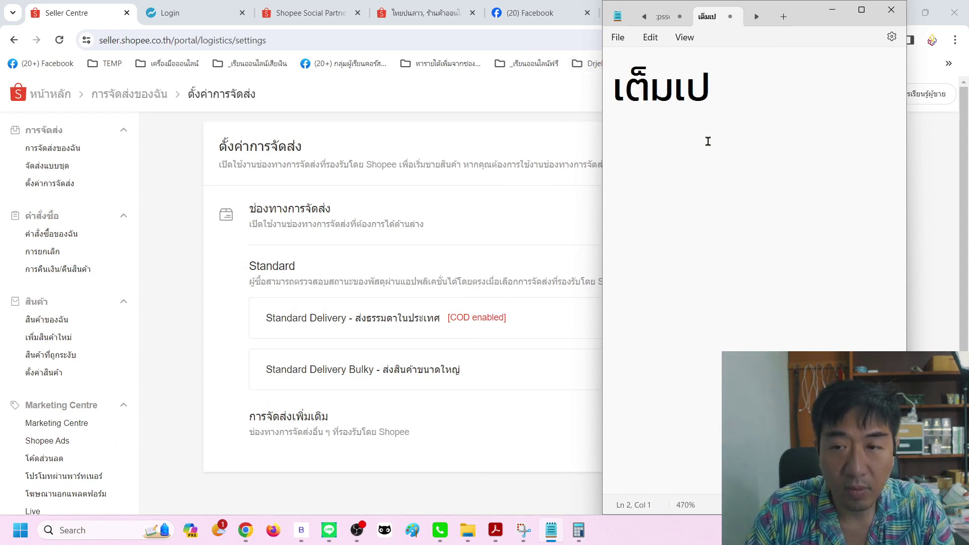
{"action": "key", "text": "ctrl+a"}
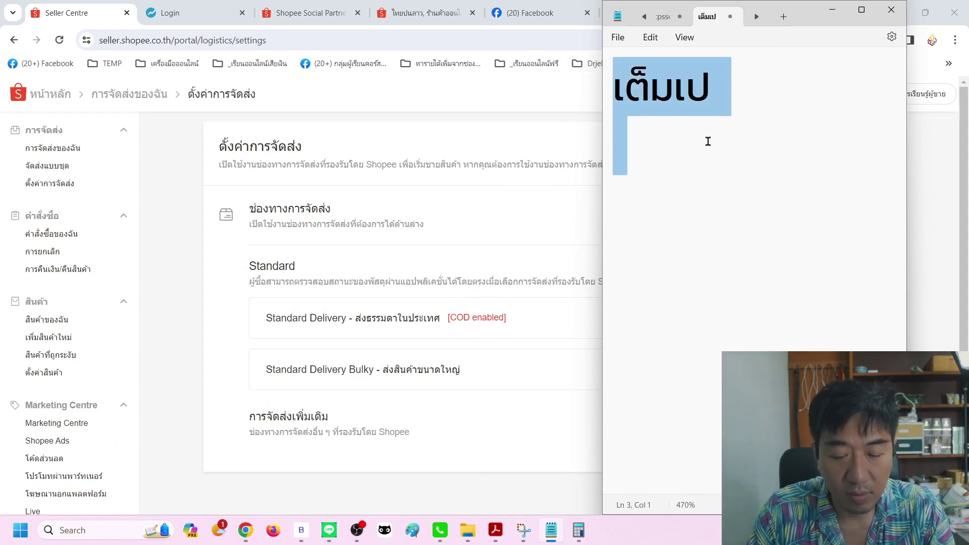
{"action": "type", "text": "https://seller.shopee.co.th/"}
{"action": "scroll", "coordinate": [708, 141], "scroll_direction": "down", "scroll_amount": 16}
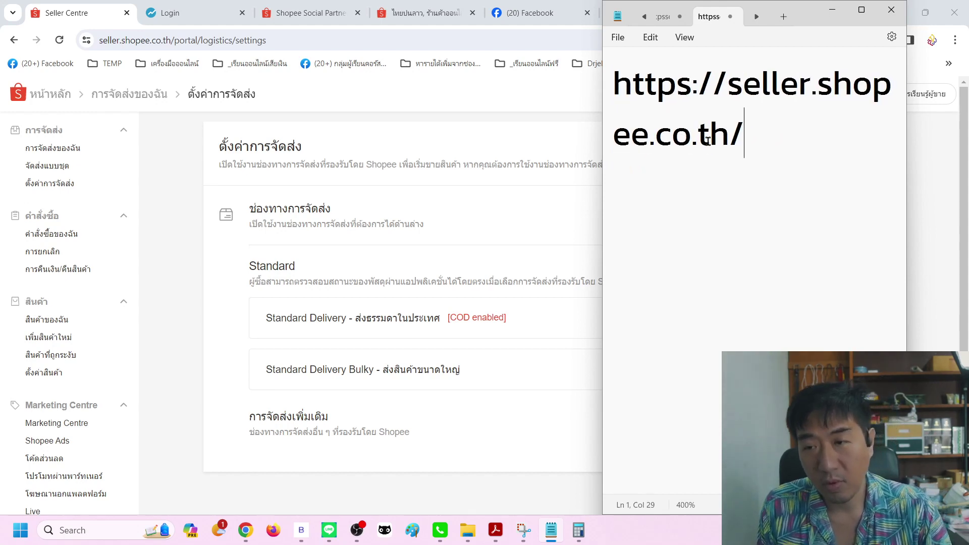
{"action": "scroll", "coordinate": [708, 142], "scroll_direction": "down", "scroll_amount": 6}
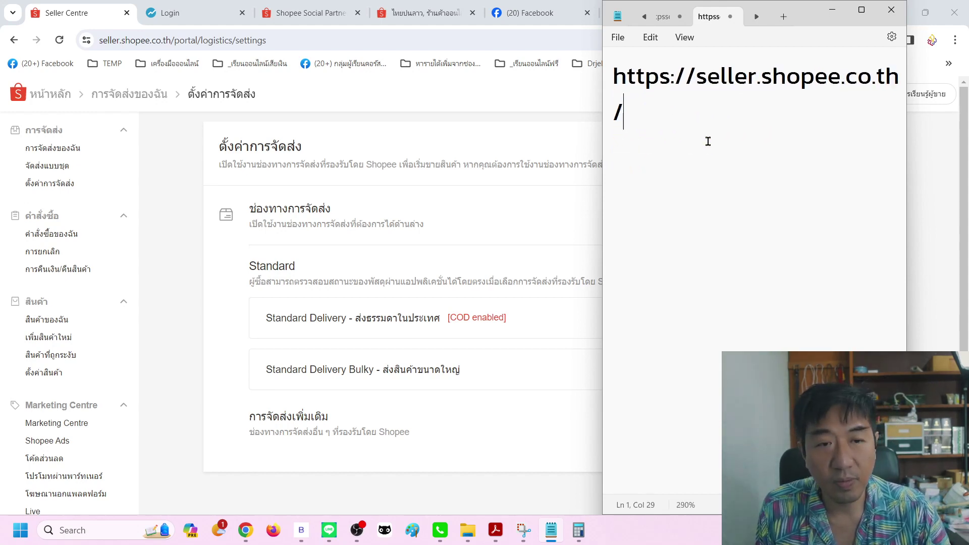
Add a line below the address reading "การจัดส่ง>ตั้งค่าการจัดส่ง > ปิด".
{"action": "key", "text": "Return"}
{"action": "type", "text": "d"}
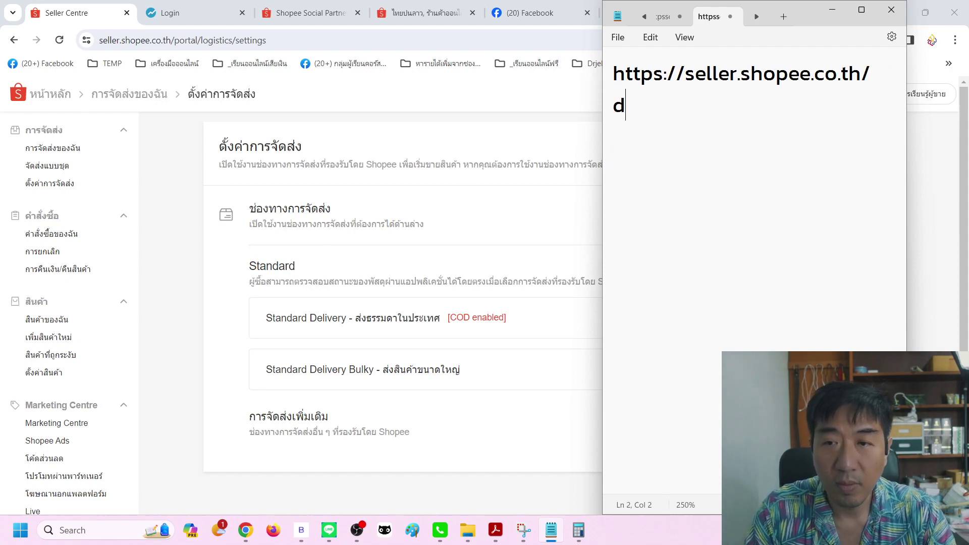
{"action": "key", "text": "BackSpace"}
{"action": "type", "text": "การจัด"}
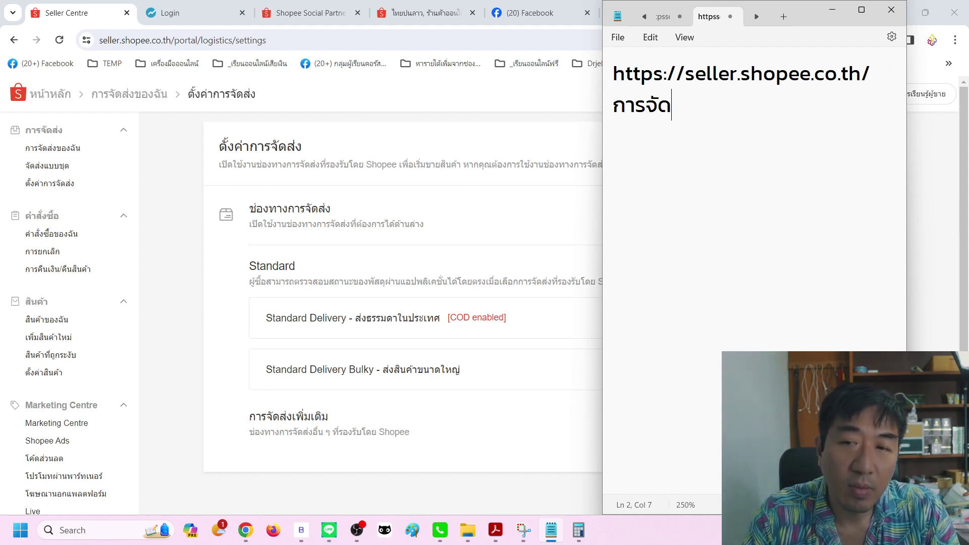
{"action": "type", "text": "ส่ง>ตั้งค่า"}
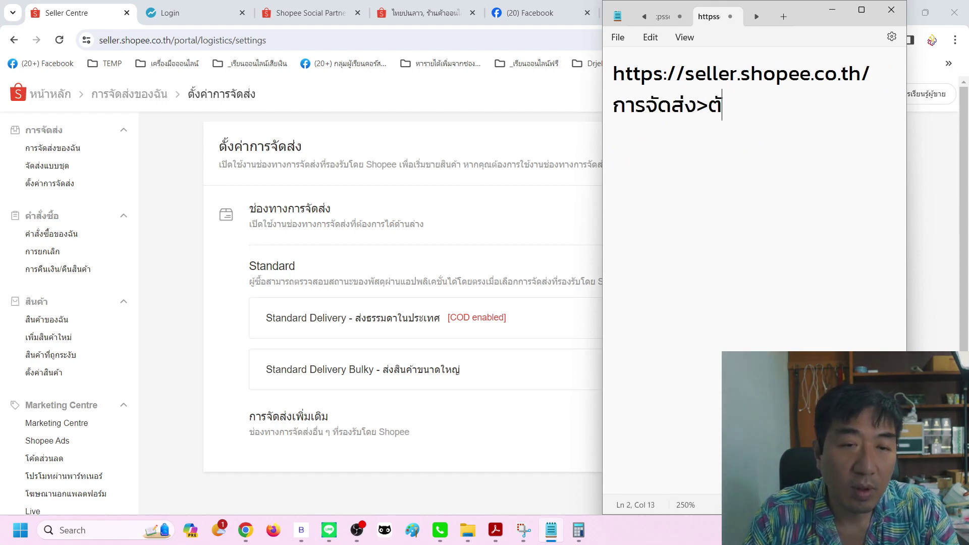
{"action": "type", "text": "การจัดส่ง "}
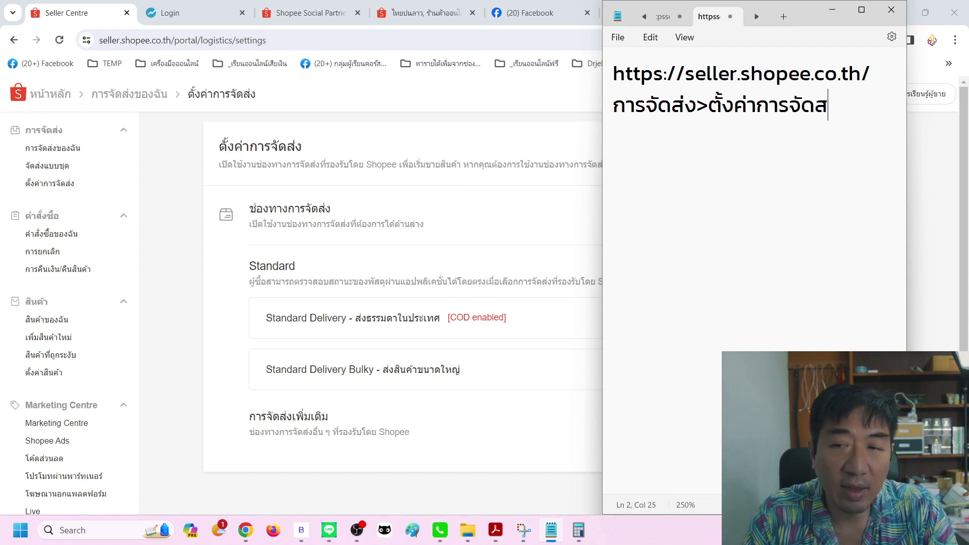
{"action": "type", "text": "> ปิด แน"}
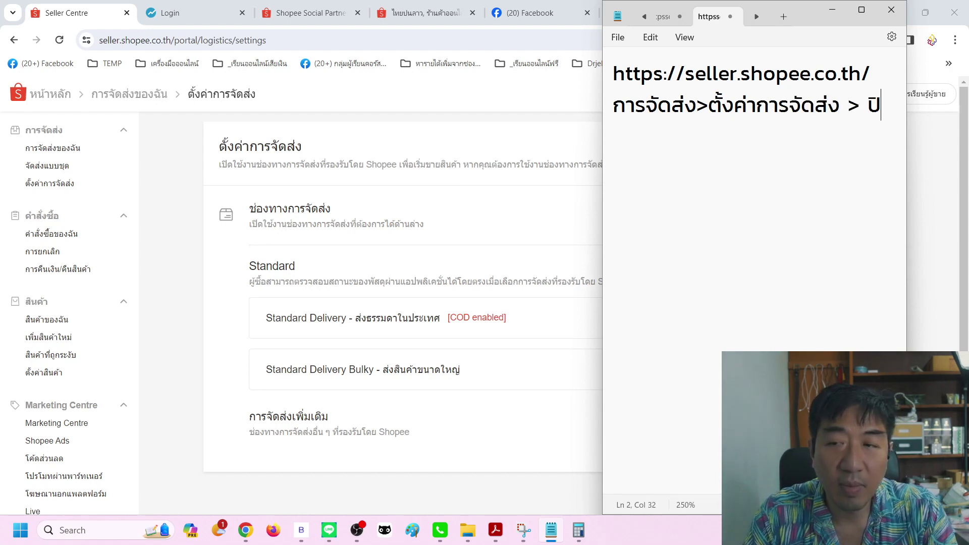
{"action": "key", "text": "BackSpace"}
{"action": "key", "text": "BackSpace"}
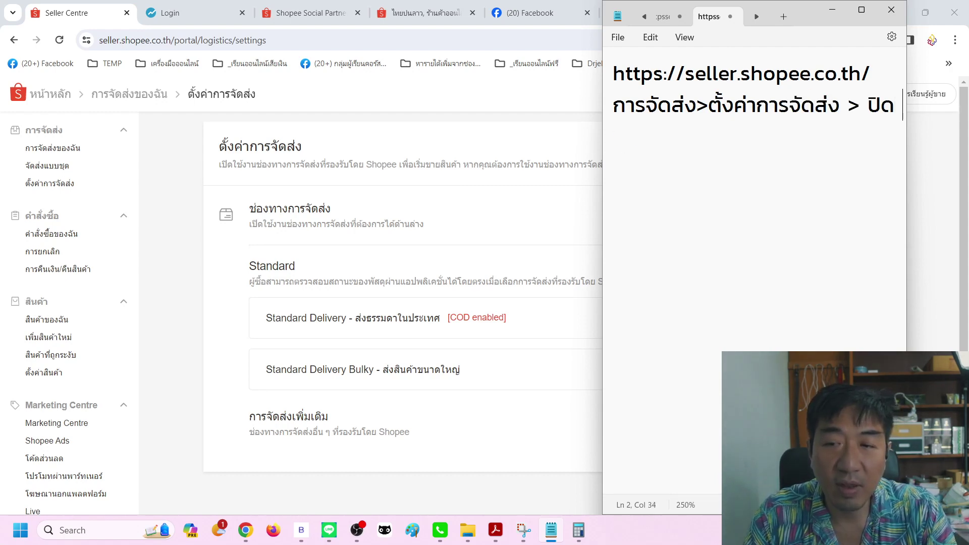
Complete the shipping line with "cod (มือใหม่)" and leave a blank line below it.
{"action": "type", "text": "cod ๖๗"}
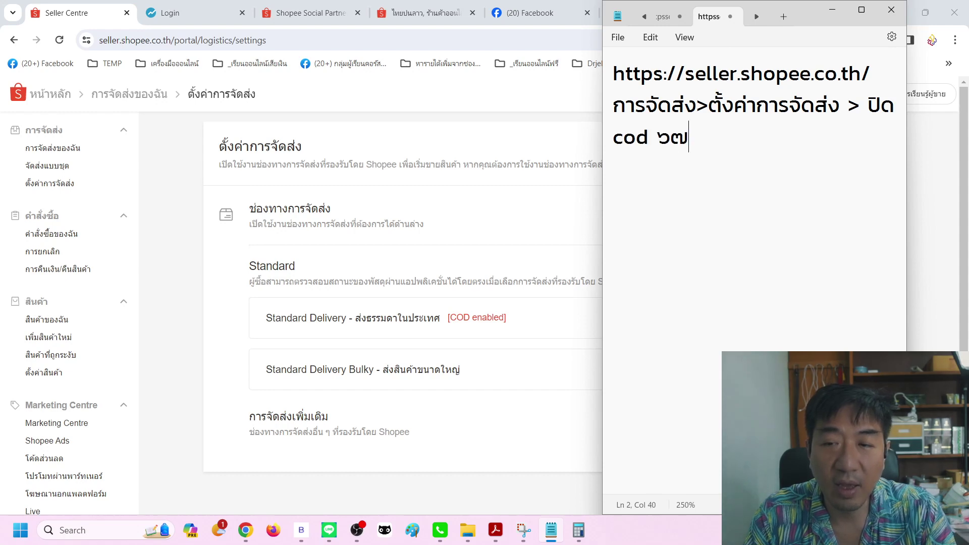
{"action": "key", "text": "BackSpace"}
{"action": "key", "text": "BackSpace"}
{"action": "type", "text": "()"}
{"action": "key", "text": "Left"}
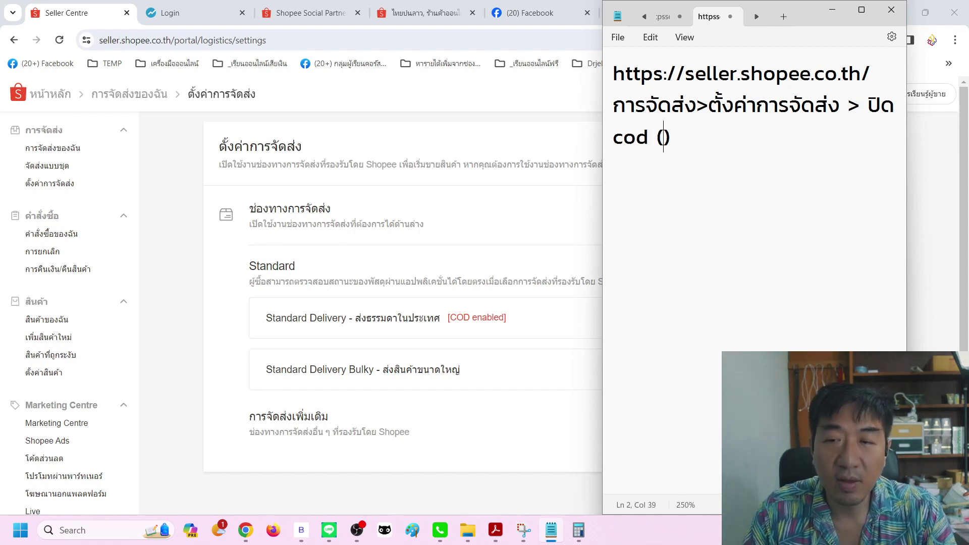
{"action": "type", "text": "มือใหม่"}
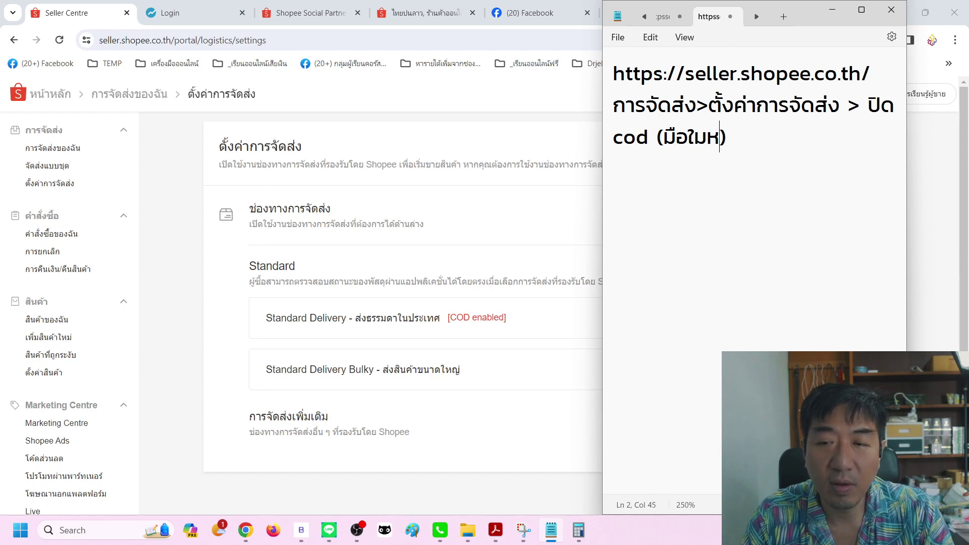
{"action": "type", "text": "่"}
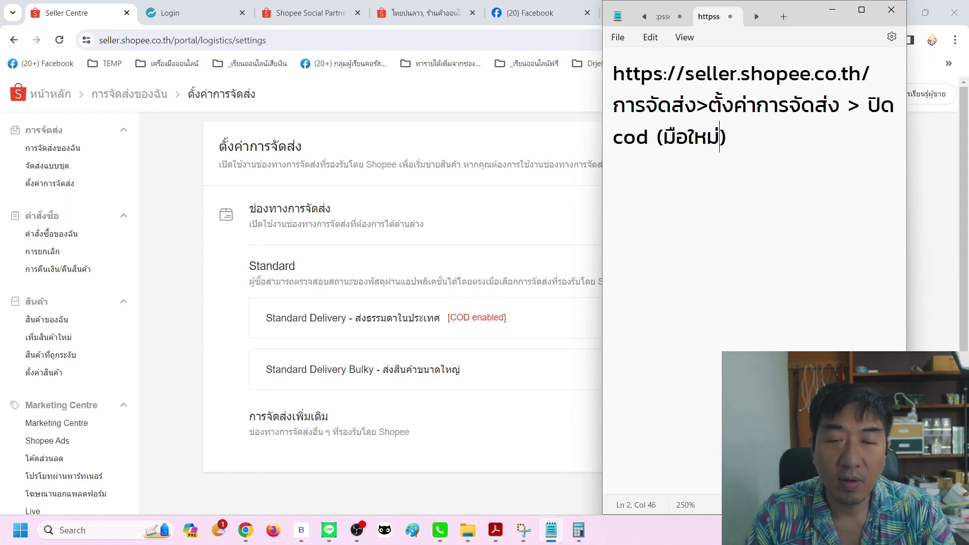
{"action": "key", "text": "End"}
{"action": "key", "text": "Return"}
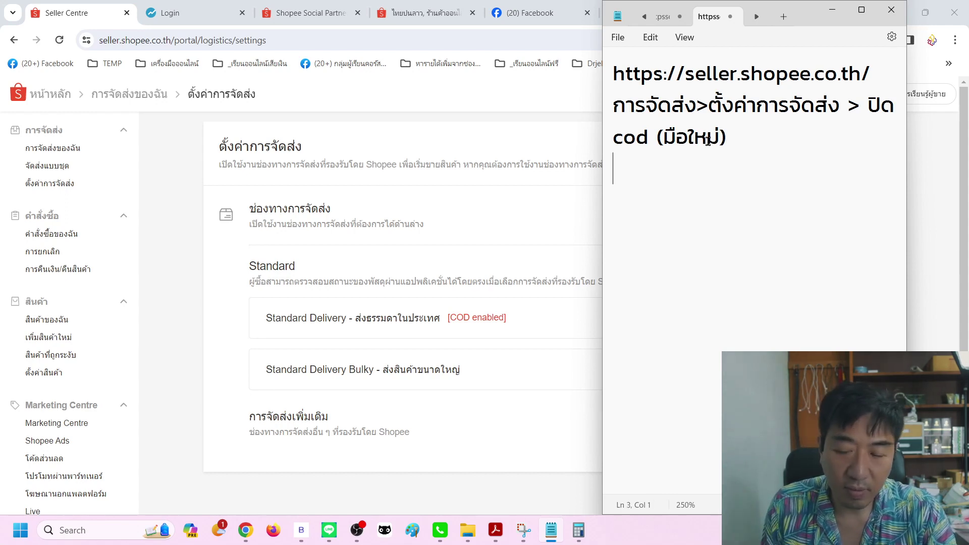
{"action": "key", "text": "Return"}
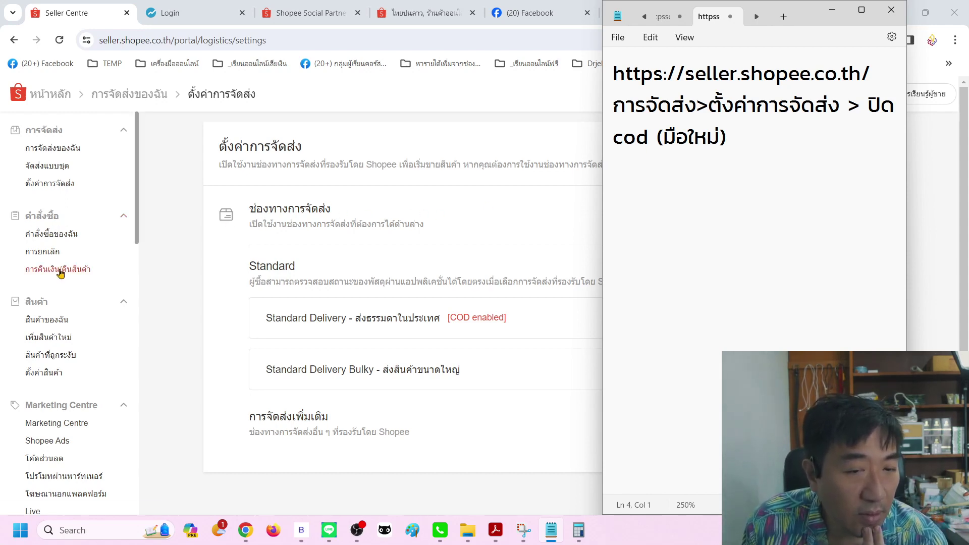
Return to Seller Centre and open the bank accounts page, passing the security check with the saved account password.
{"action": "scroll", "coordinate": [66, 273], "scroll_direction": "down", "scroll_amount": 3}
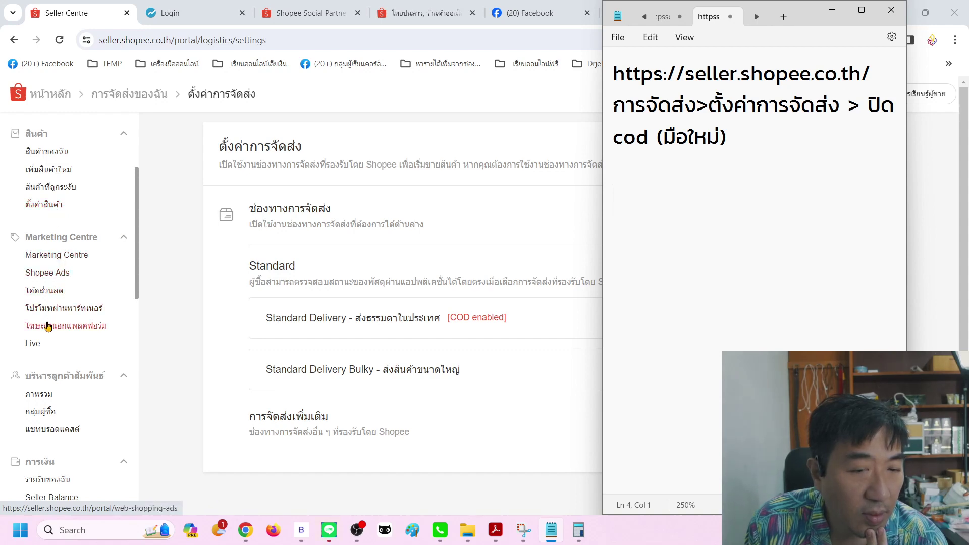
{"action": "scroll", "coordinate": [59, 343], "scroll_direction": "down", "scroll_amount": 3}
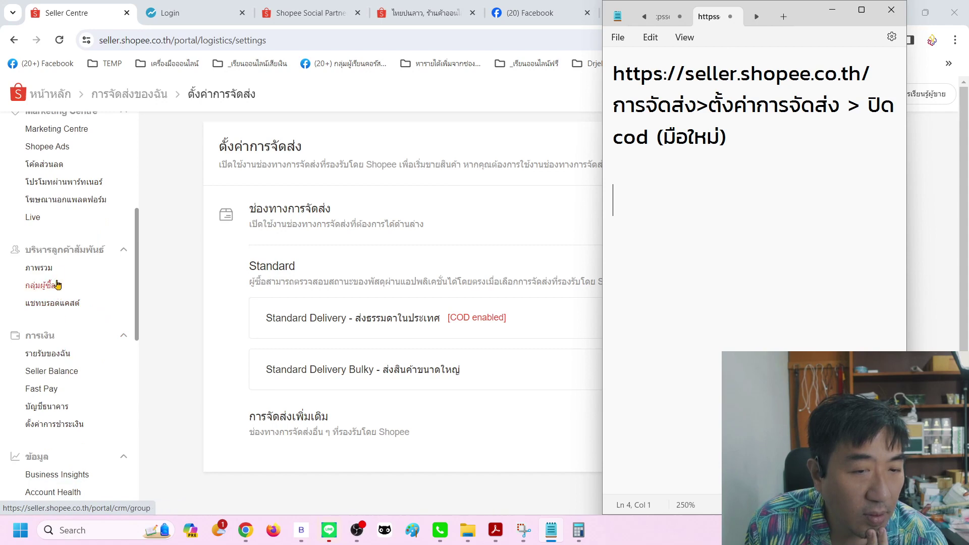
{"action": "scroll", "coordinate": [60, 302], "scroll_direction": "down", "scroll_amount": 2}
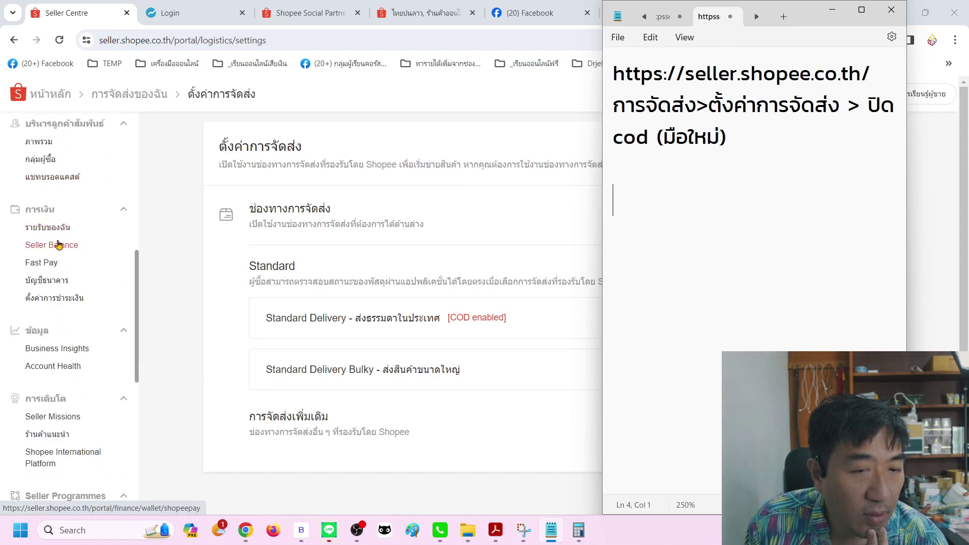
{"action": "left_click", "coordinate": [46, 282]}
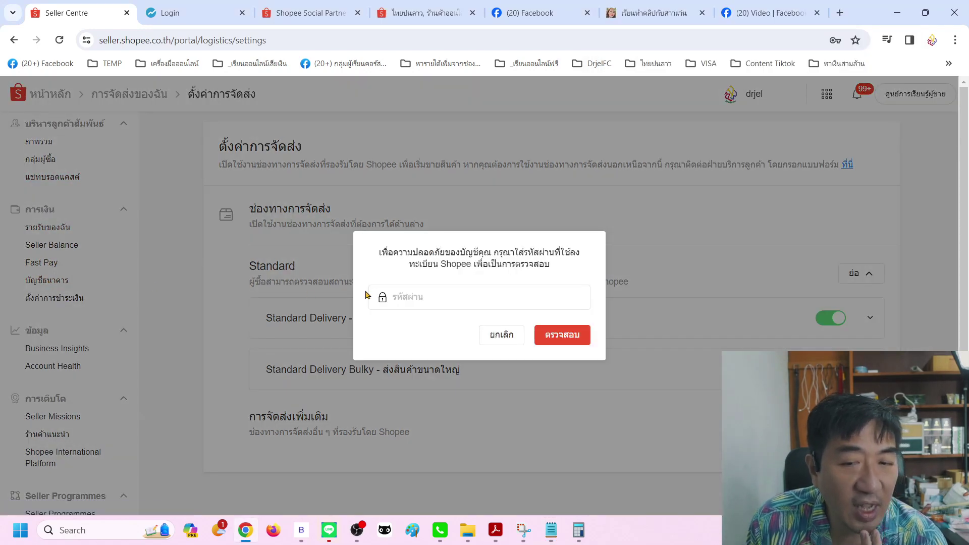
{"action": "left_click", "coordinate": [439, 299]}
{"action": "left_click", "coordinate": [640, 308]}
{"action": "left_click", "coordinate": [566, 335]}
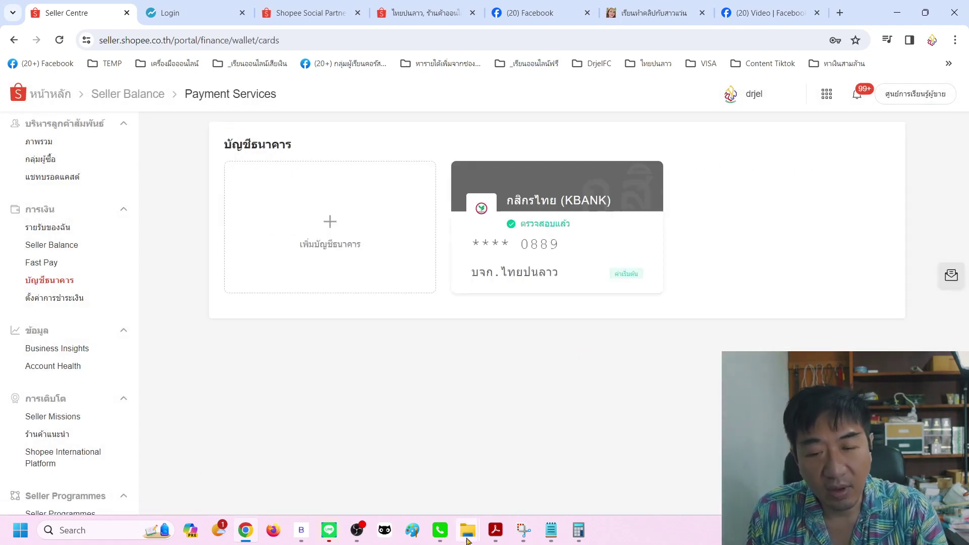
Switch to Notepad and add the line "การเงิน > บัญชีธนาคาร" followed by a blank line.
{"action": "left_click", "coordinate": [560, 533]}
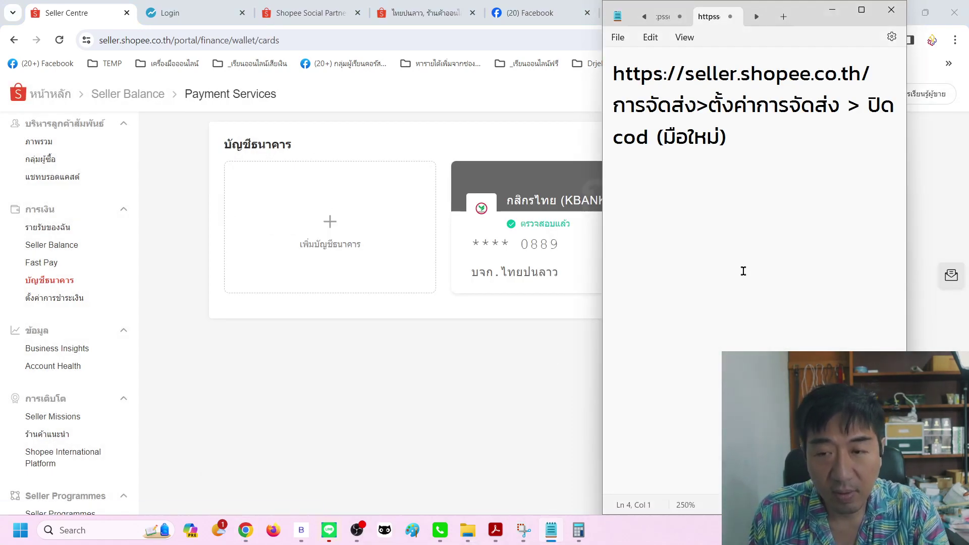
{"action": "type", "text": "การเงิน "}
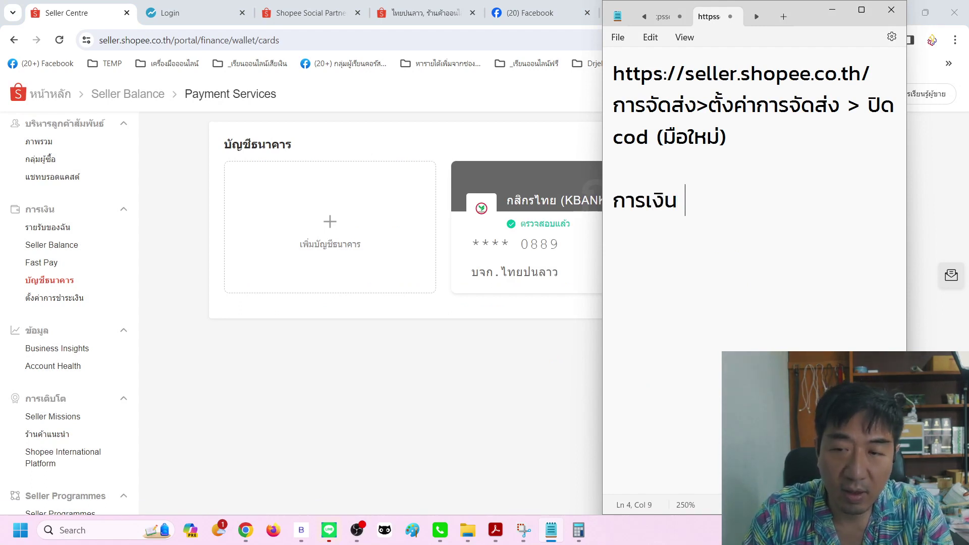
{"action": "type", "text": "> บัญชีร"}
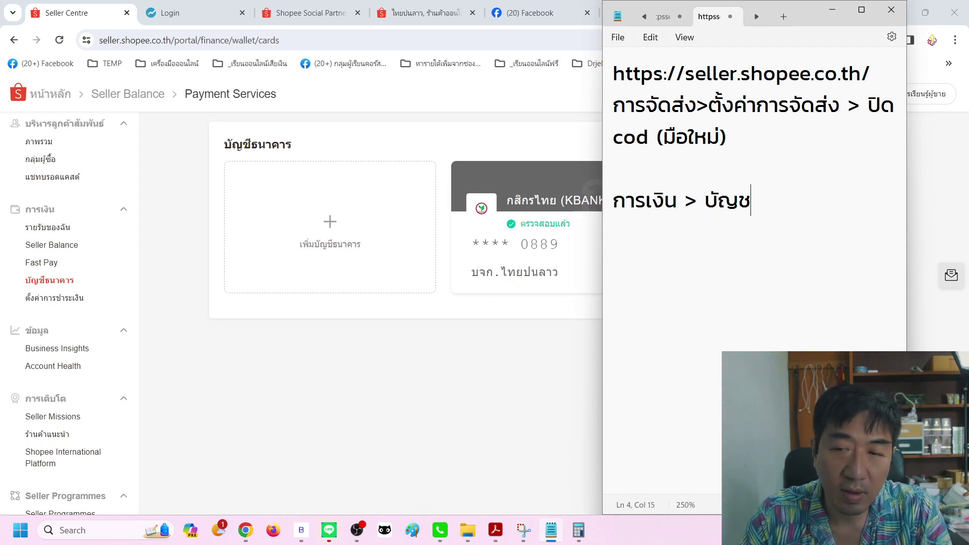
{"action": "type", "text": "นาคาร"}
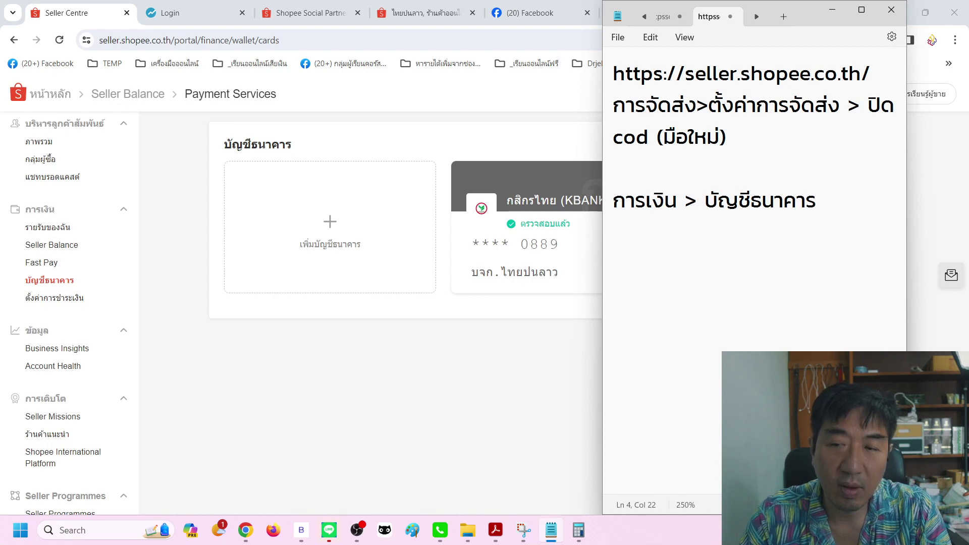
{"action": "key", "text": "Return"}
{"action": "key", "text": "Return"}
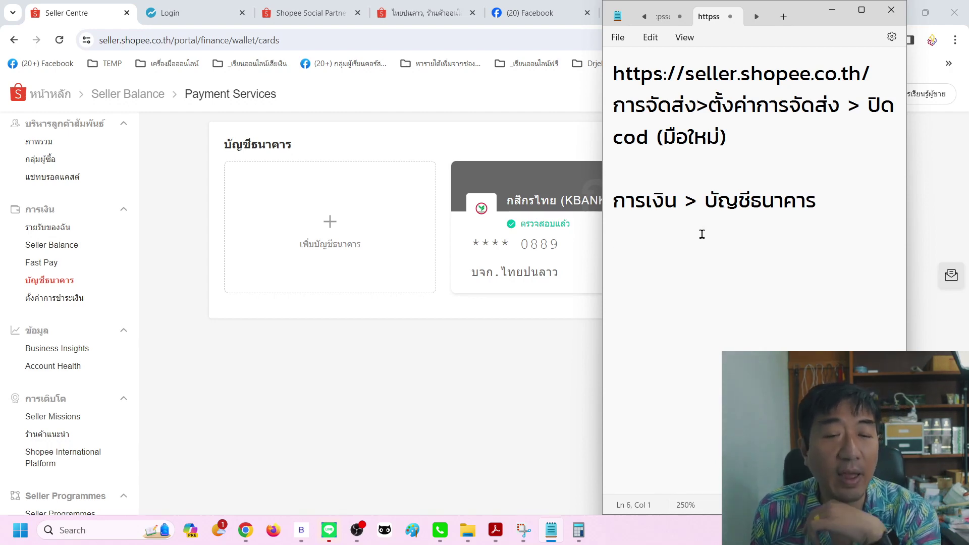
Find the shop section in Seller Centre's navigation and add the line "ร้านค้า > รายละเอียดร้านค้า" to the note.
{"action": "scroll", "coordinate": [95, 337], "scroll_direction": "down", "scroll_amount": 2}
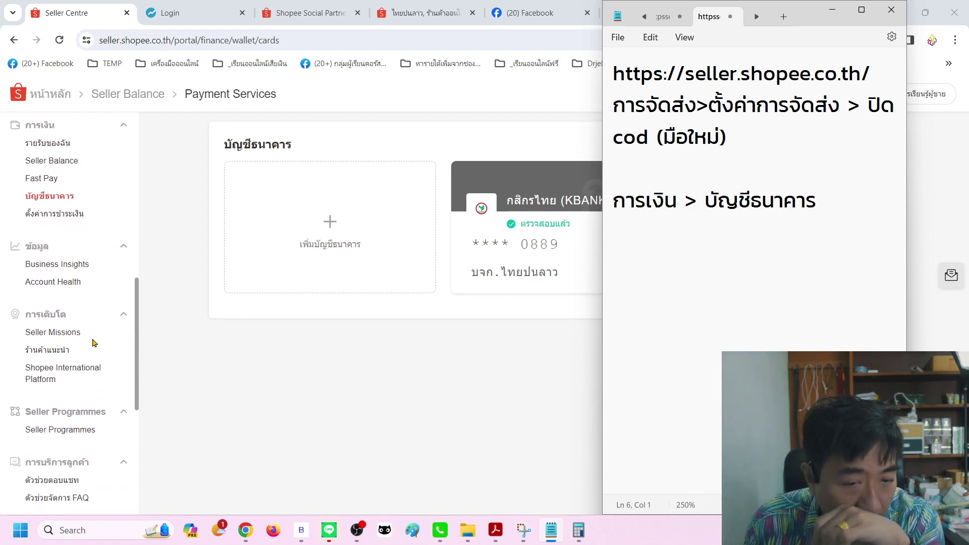
{"action": "scroll", "coordinate": [94, 343], "scroll_direction": "down", "scroll_amount": 2}
{"action": "scroll", "coordinate": [92, 348], "scroll_direction": "down", "scroll_amount": 6}
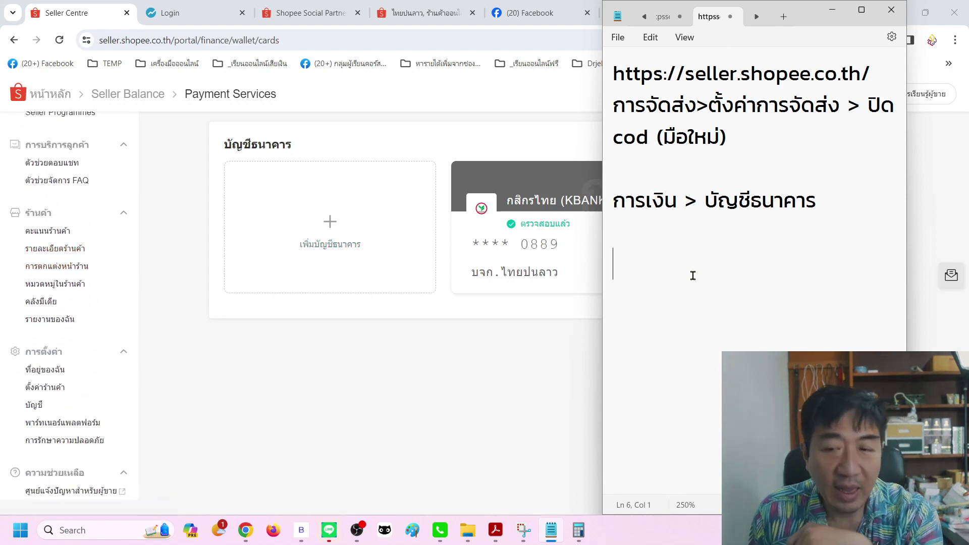
{"action": "type", "text": "ร้านค้า "}
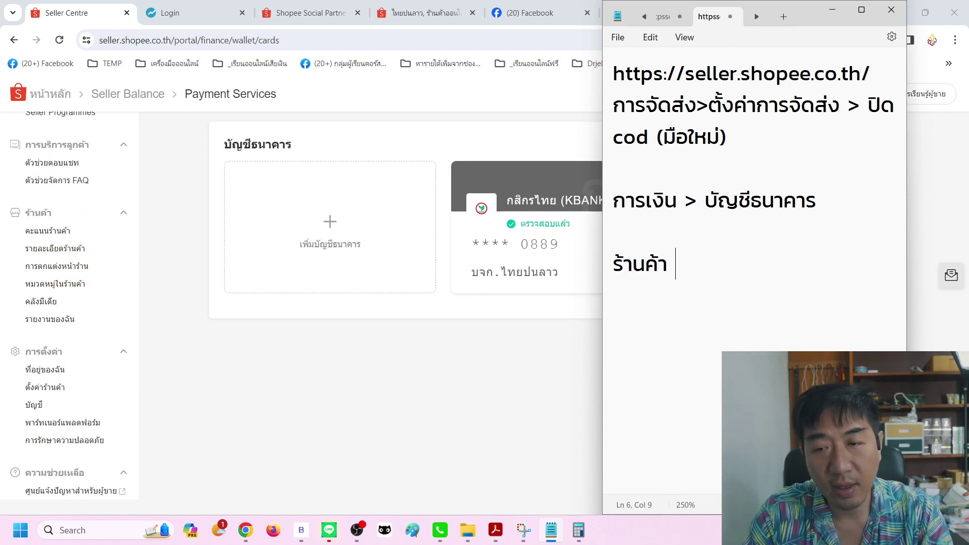
{"action": "type", "text": "> รายล"}
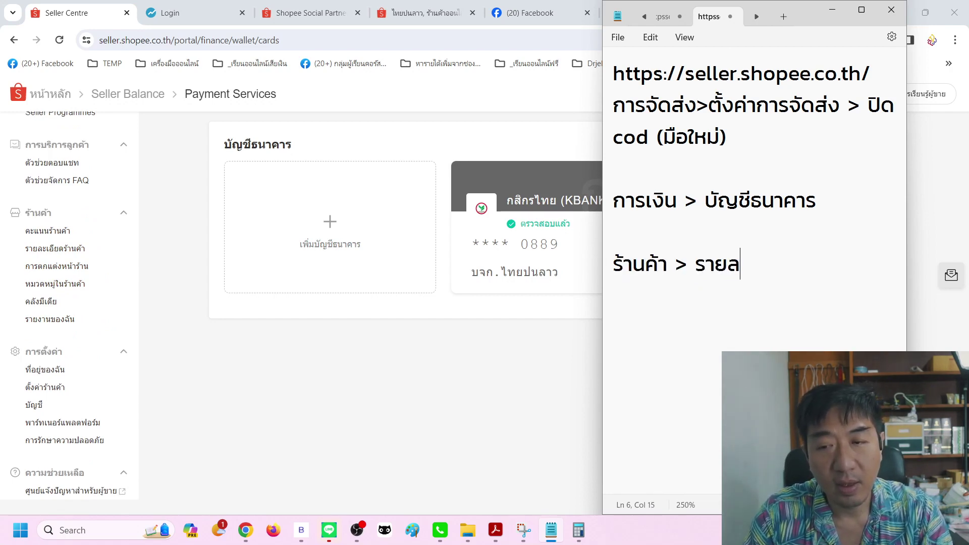
{"action": "type", "text": "ะเอียดร้านค้า"}
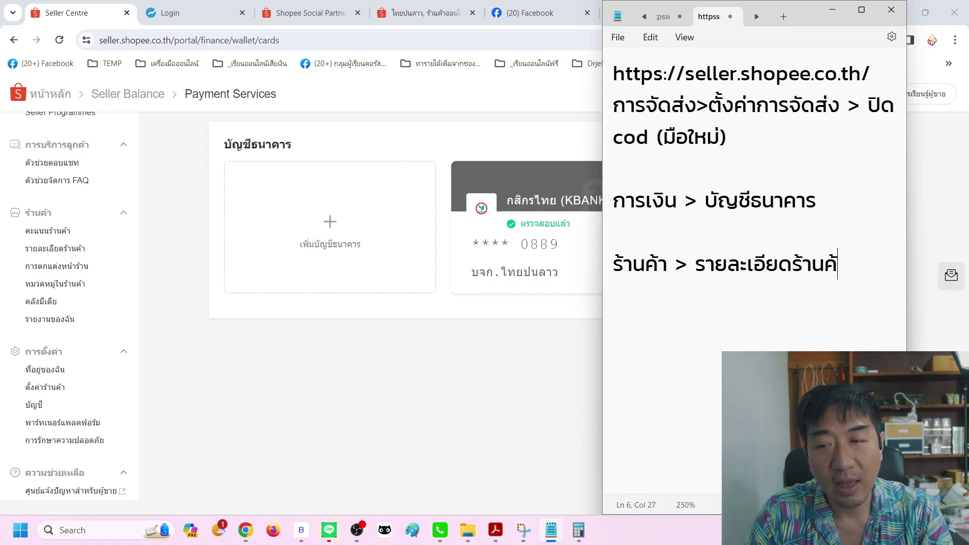
Leave a blank line in the note and begin a new line for the การตั้งค่า section.
{"action": "key", "text": "Return"}
{"action": "key", "text": "Return"}
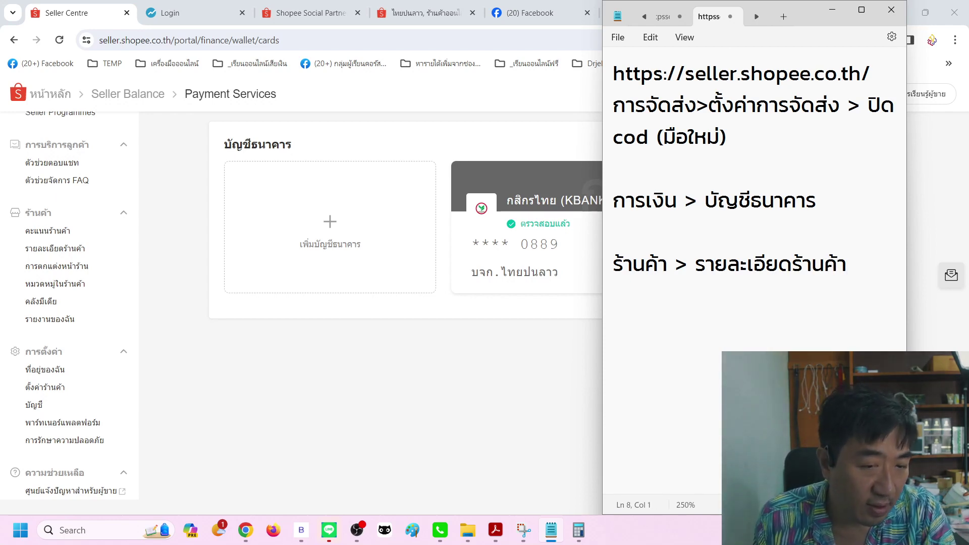
{"action": "type", "text": "การตั้ค"}
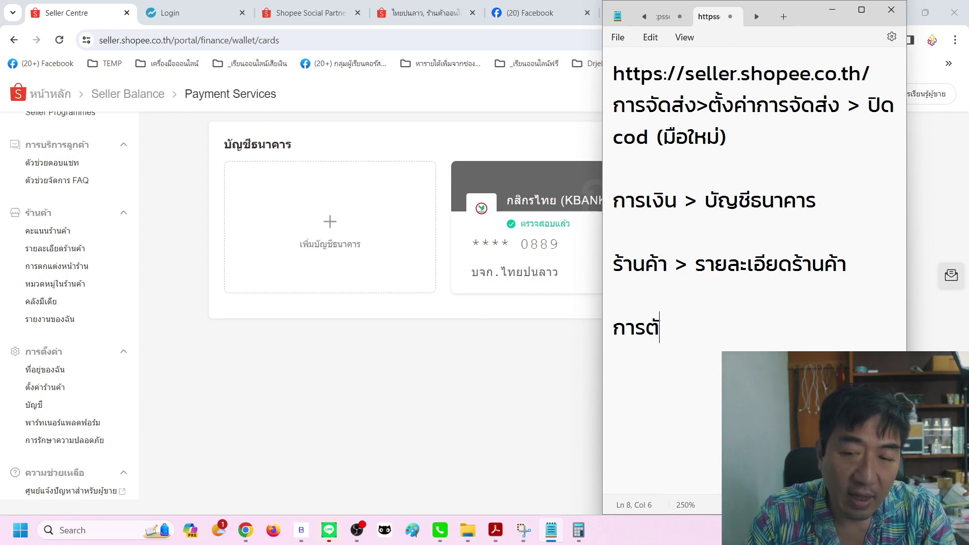